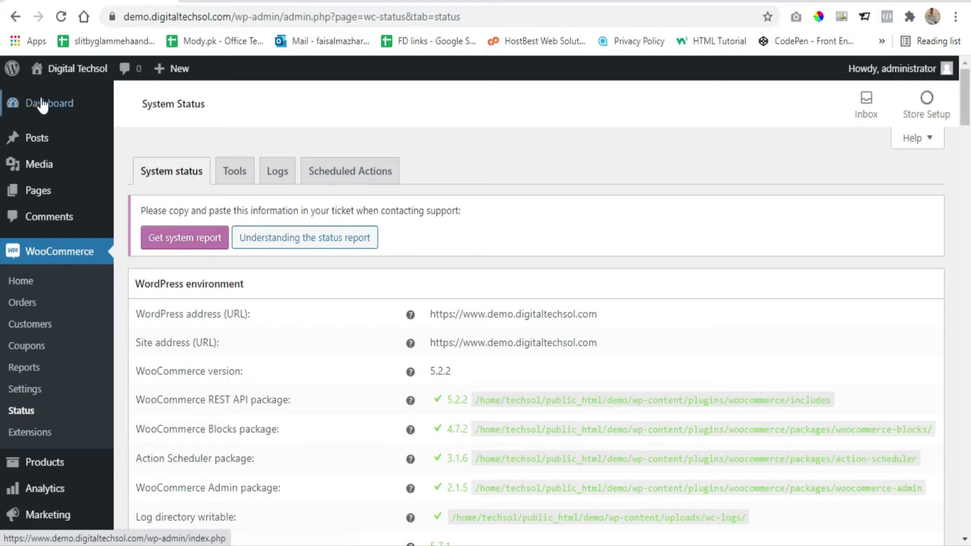
# Review the site's WordPress address and WooCommerce version in the WordPress environment section of the system status report.
pyautogui.scroll(-2, 462, 245)
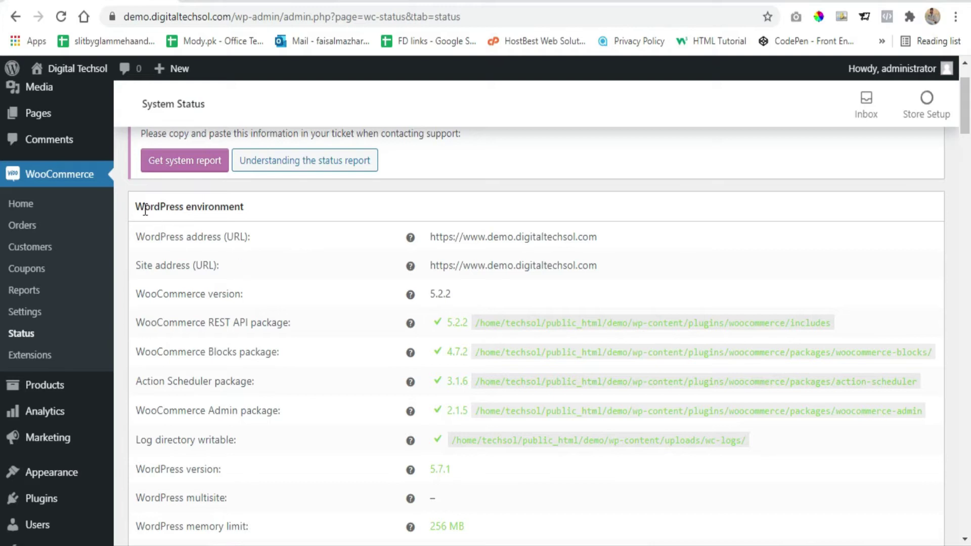
pyautogui.moveTo(135, 207); pyautogui.dragTo(263, 213)
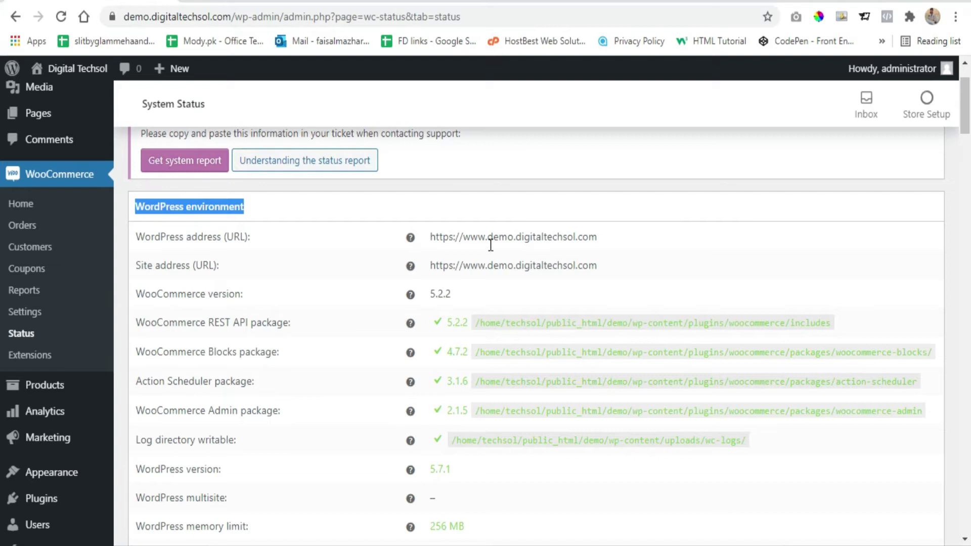
pyautogui.moveTo(600, 239); pyautogui.dragTo(388, 255)
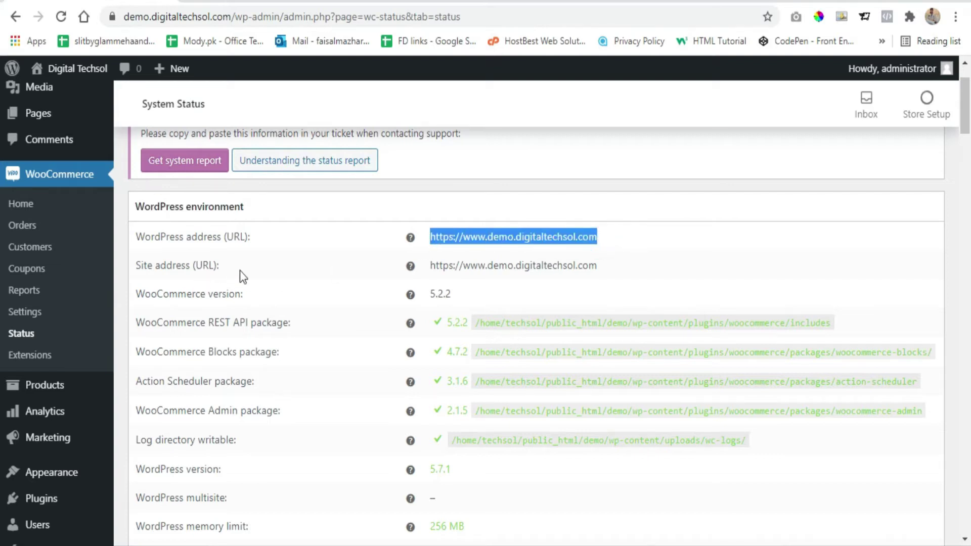
pyautogui.moveTo(253, 294); pyautogui.dragTo(134, 297)
pyautogui.click(452, 292)
pyautogui.moveTo(452, 292); pyautogui.dragTo(430, 293)
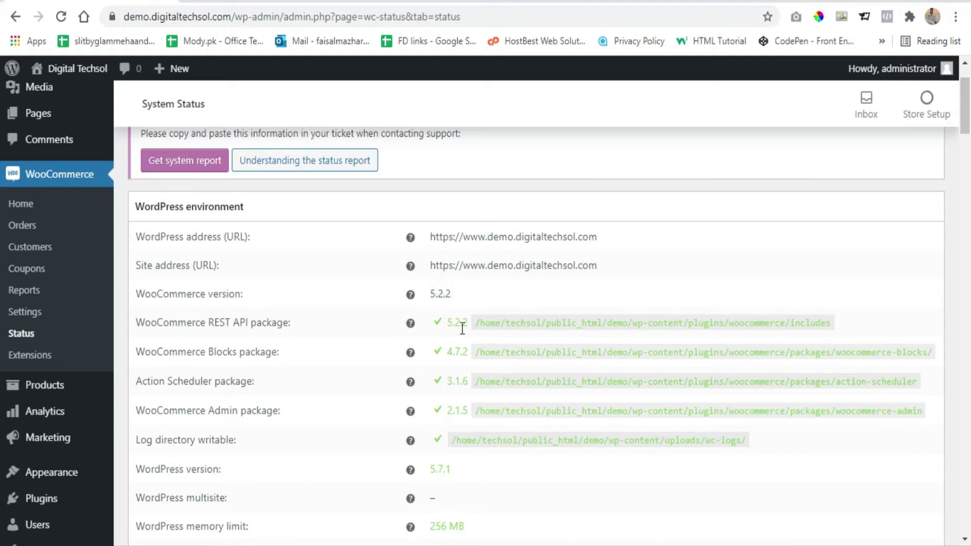
# Examine the WooCommerce package entries and the log directory path in the WordPress environment section.
pyautogui.scroll(-2, 693, 349)
pyautogui.moveTo(763, 359); pyautogui.dragTo(461, 247)
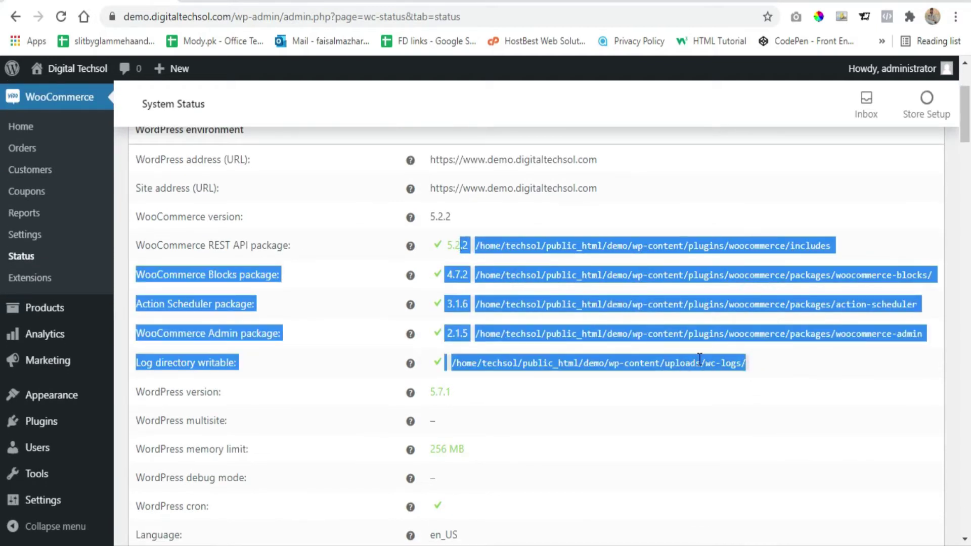
pyautogui.click(786, 375)
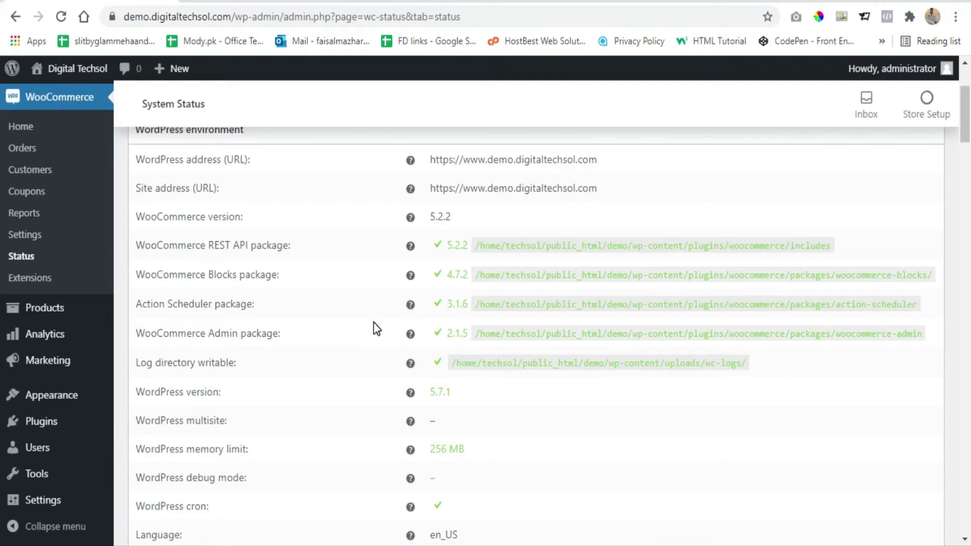
pyautogui.doubleClick(527, 363)
pyautogui.click(536, 386)
# Check the WordPress version and multisite entries in the WordPress environment section.
pyautogui.moveTo(137, 393); pyautogui.dragTo(228, 396)
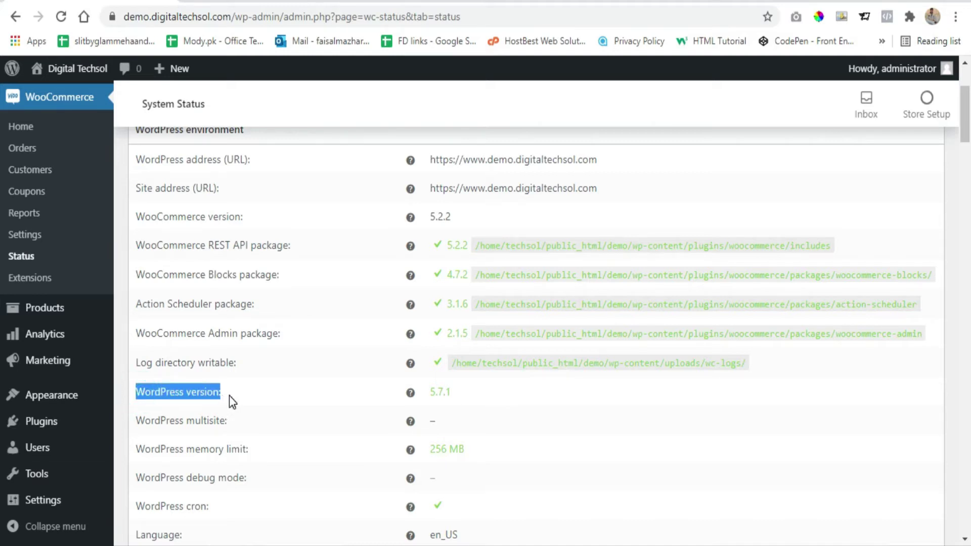
pyautogui.moveTo(429, 393); pyautogui.dragTo(455, 388)
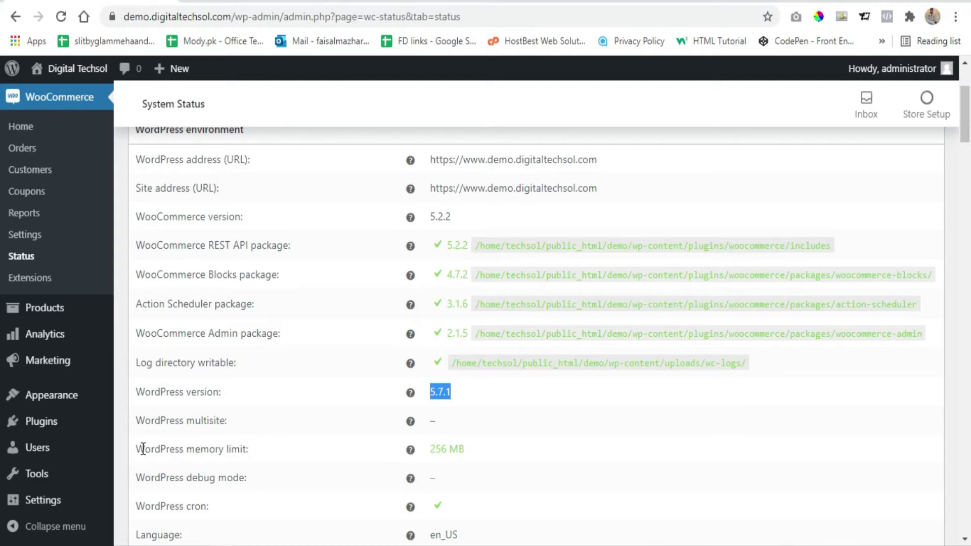
pyautogui.moveTo(137, 420); pyautogui.dragTo(233, 420)
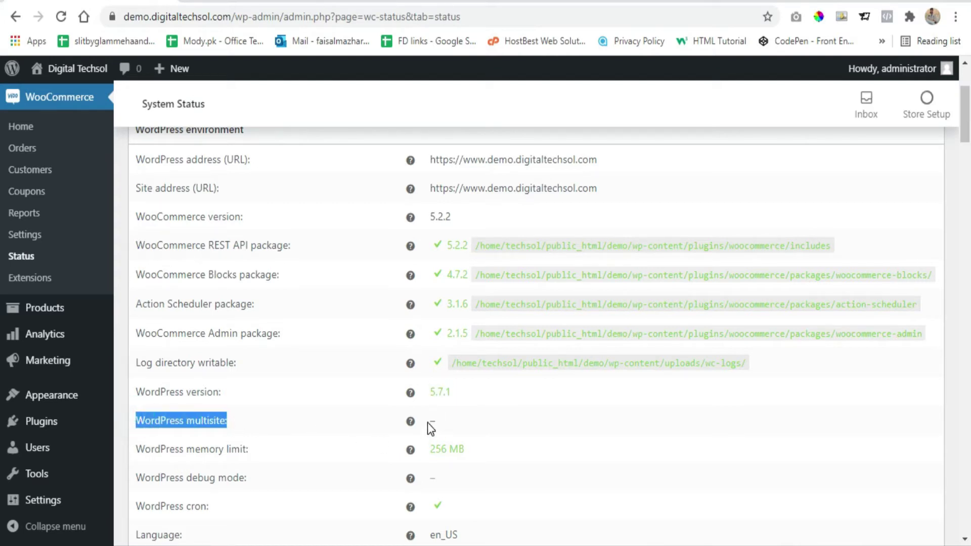
pyautogui.moveTo(427, 422); pyautogui.dragTo(439, 420)
pyautogui.click(475, 426)
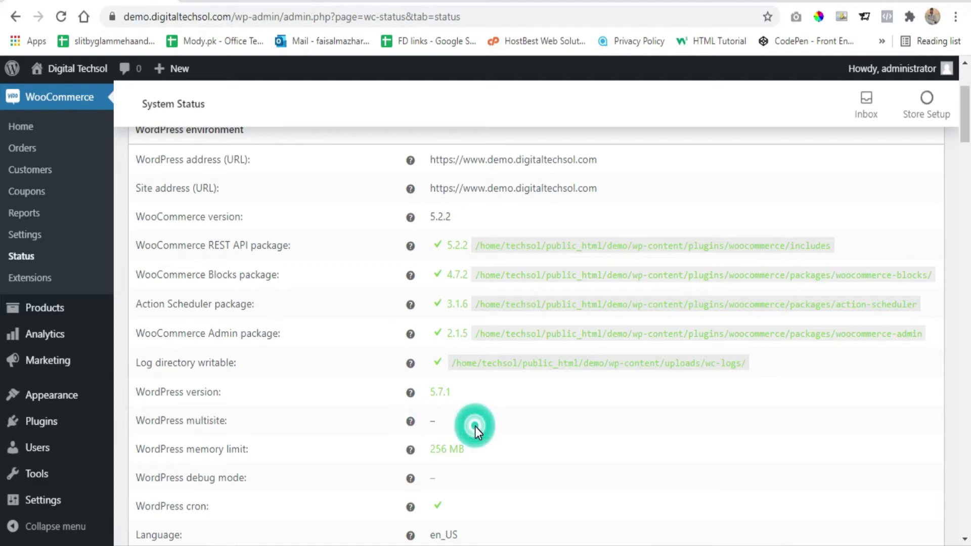
pyautogui.tripleClick(210, 421)
pyautogui.click(239, 422)
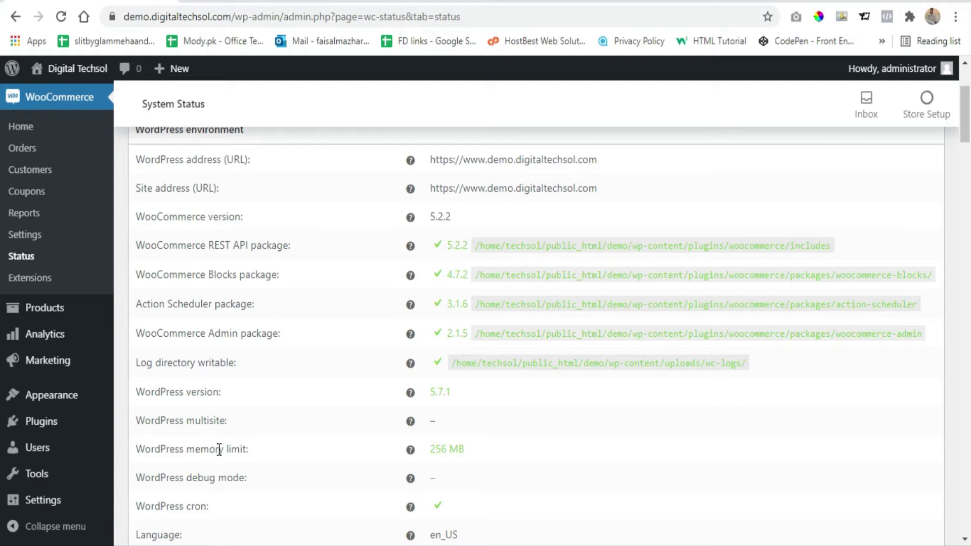
# Check the WordPress memory limit in the system status report.
pyautogui.moveTo(466, 448); pyautogui.dragTo(429, 449)
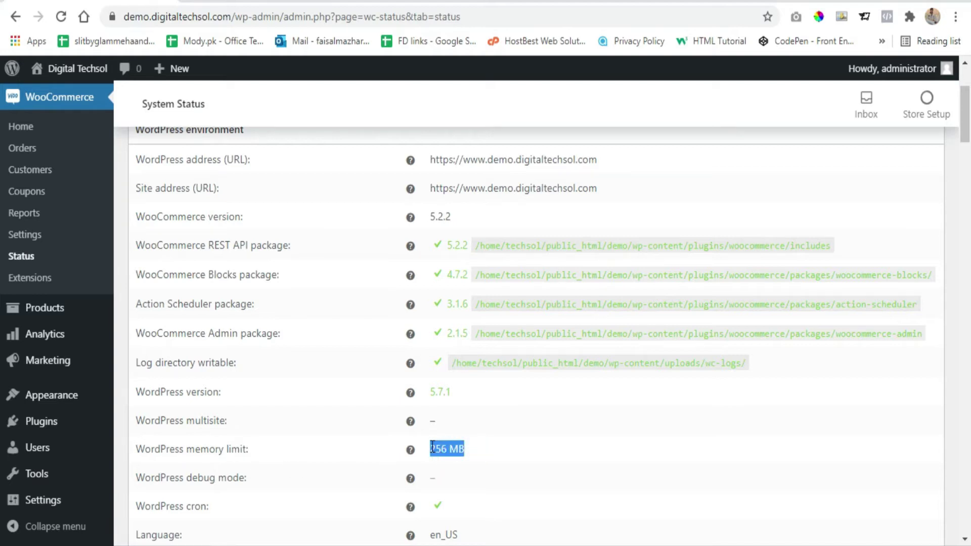
pyautogui.click(485, 450)
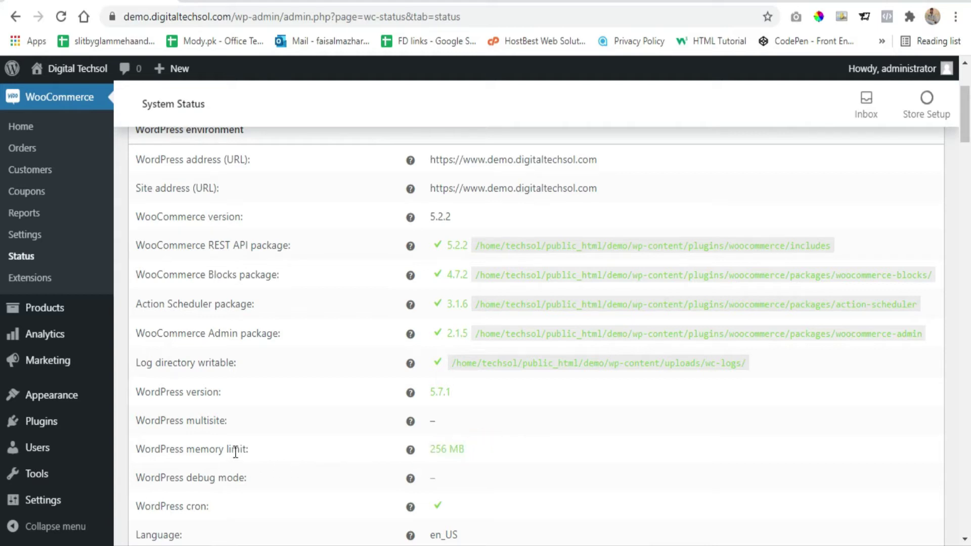
pyautogui.moveTo(250, 452); pyautogui.dragTo(144, 457)
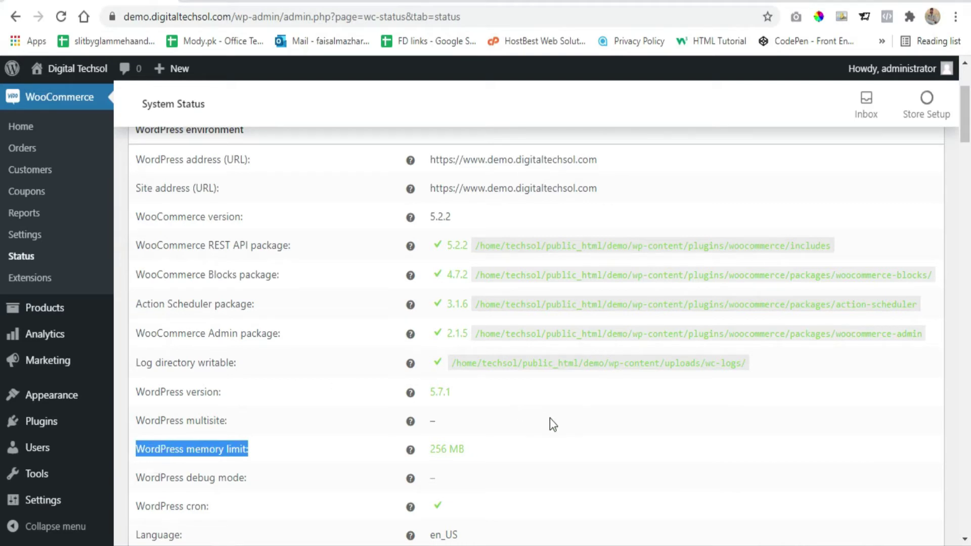
# Check whether WordPress debug mode is enabled in the WordPress environment section.
pyautogui.scroll(-2, 554, 425)
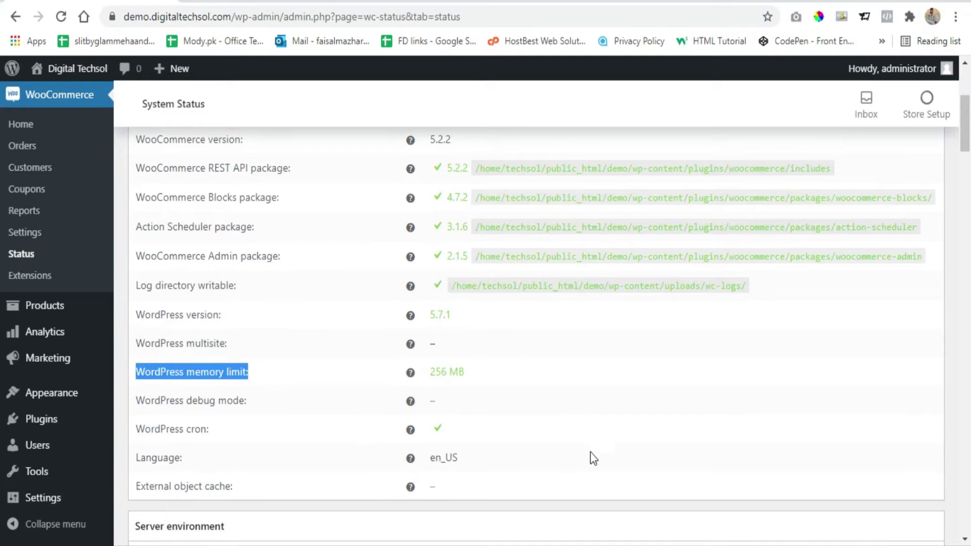
pyautogui.click(206, 408)
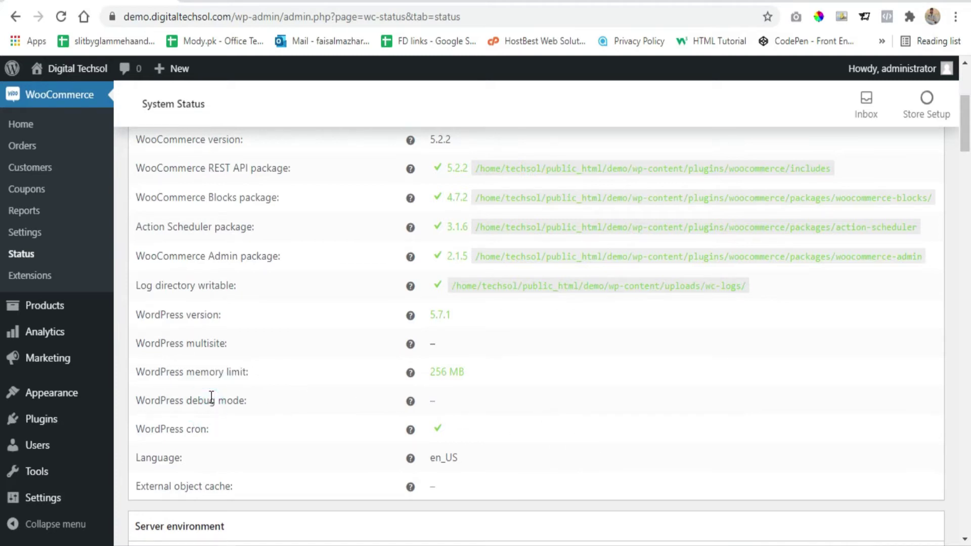
pyautogui.moveTo(427, 403); pyautogui.dragTo(438, 408)
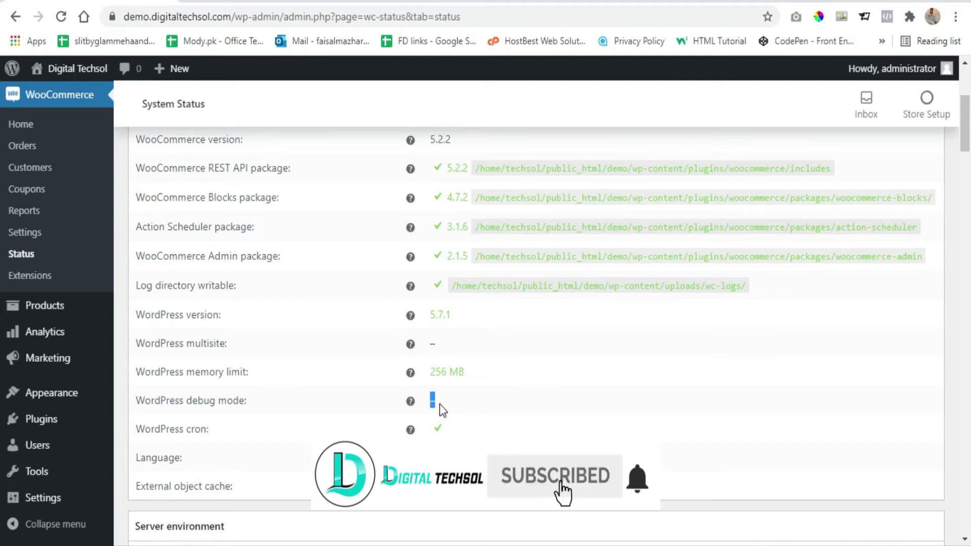
pyautogui.click(439, 405)
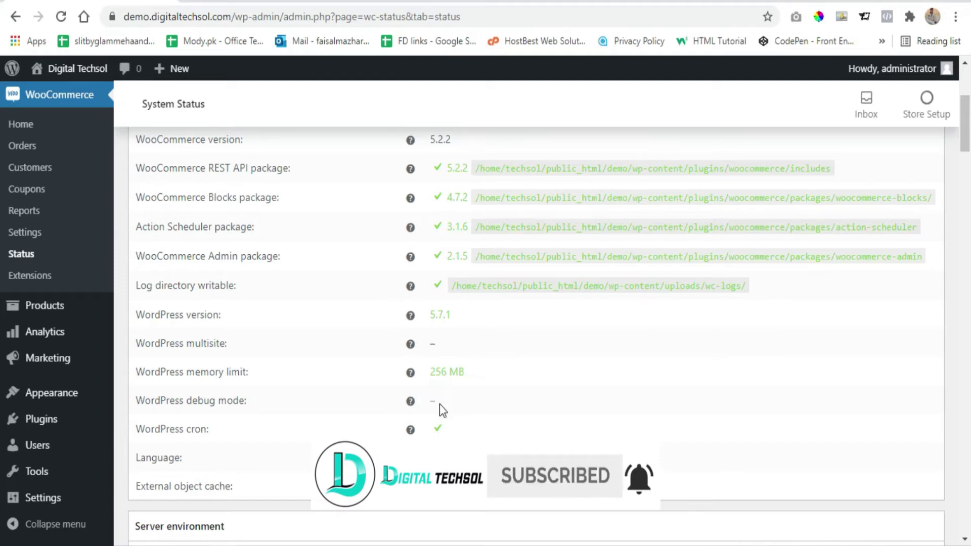
pyautogui.moveTo(427, 402); pyautogui.dragTo(445, 403)
pyautogui.doubleClick(209, 400)
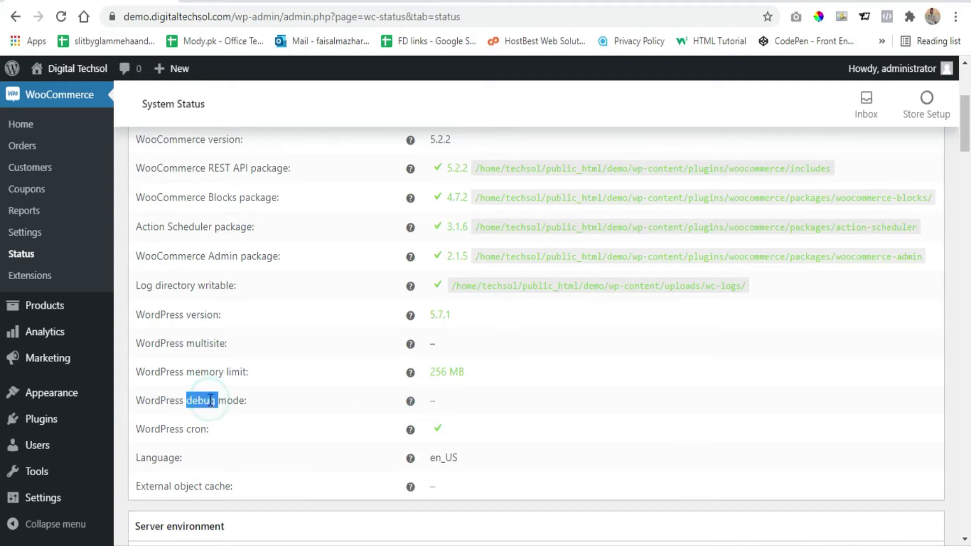
pyautogui.moveTo(247, 401); pyautogui.dragTo(138, 399)
# Examine the Server environment section's server info, PHP version, post max size, time limit and max input vars.
pyautogui.scroll(-2, 202, 389)
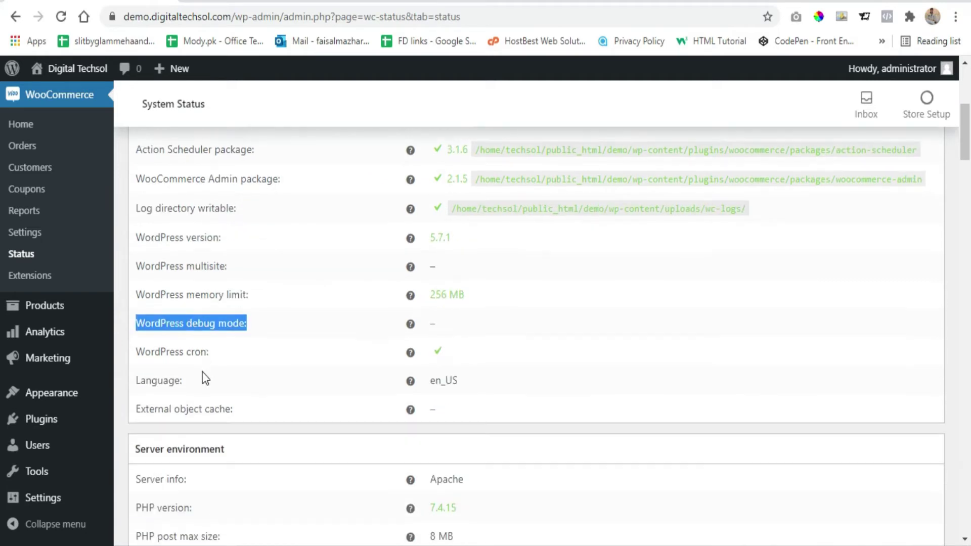
pyautogui.scroll(-2, 220, 349)
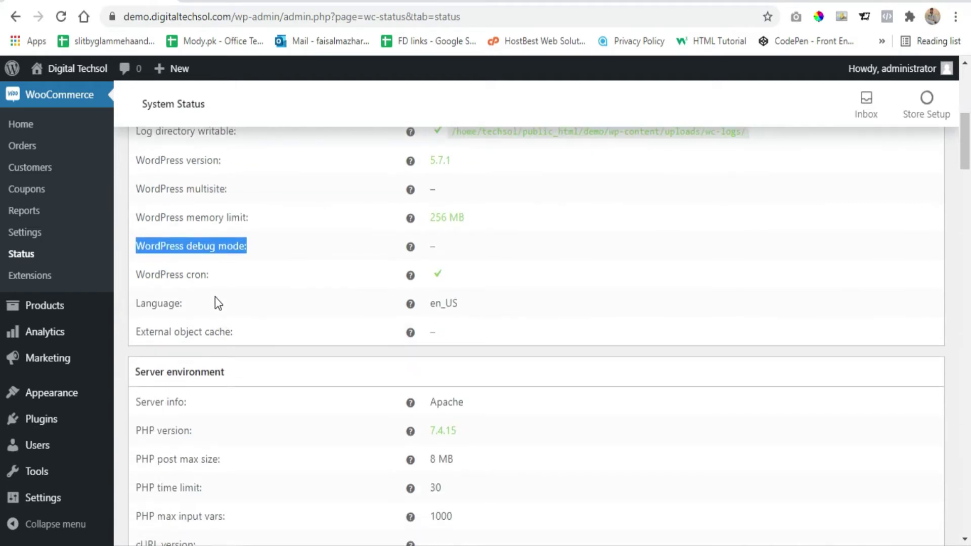
pyautogui.scroll(-4, 278, 324)
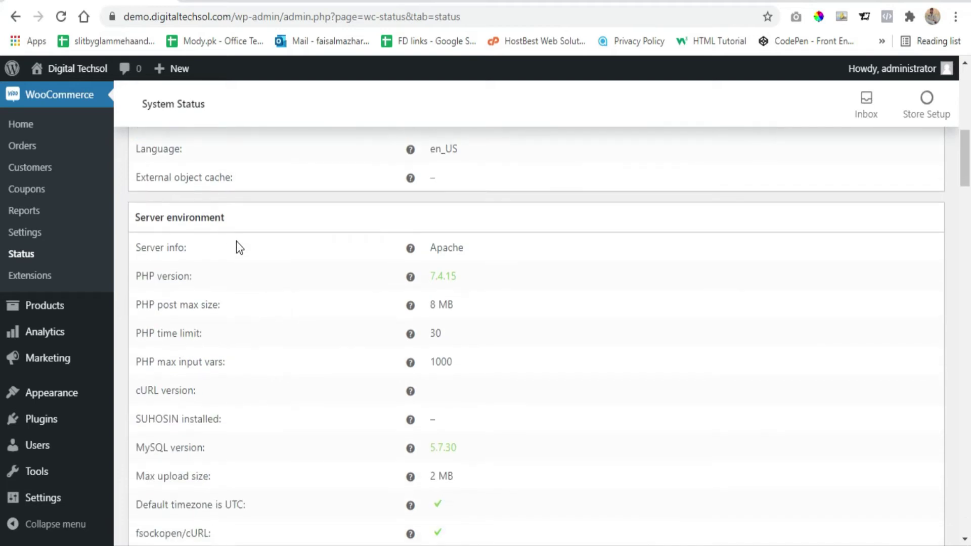
pyautogui.moveTo(134, 217); pyautogui.dragTo(241, 220)
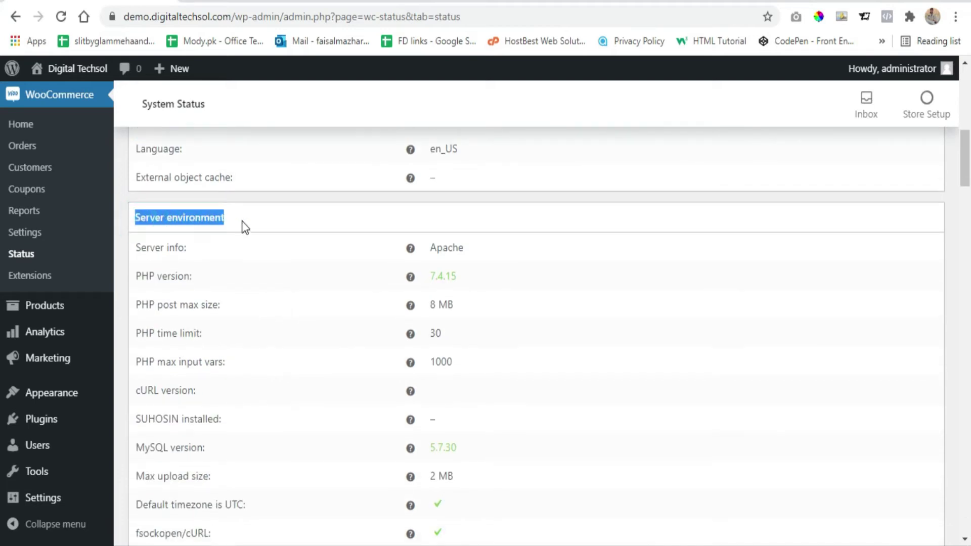
pyautogui.doubleClick(175, 248)
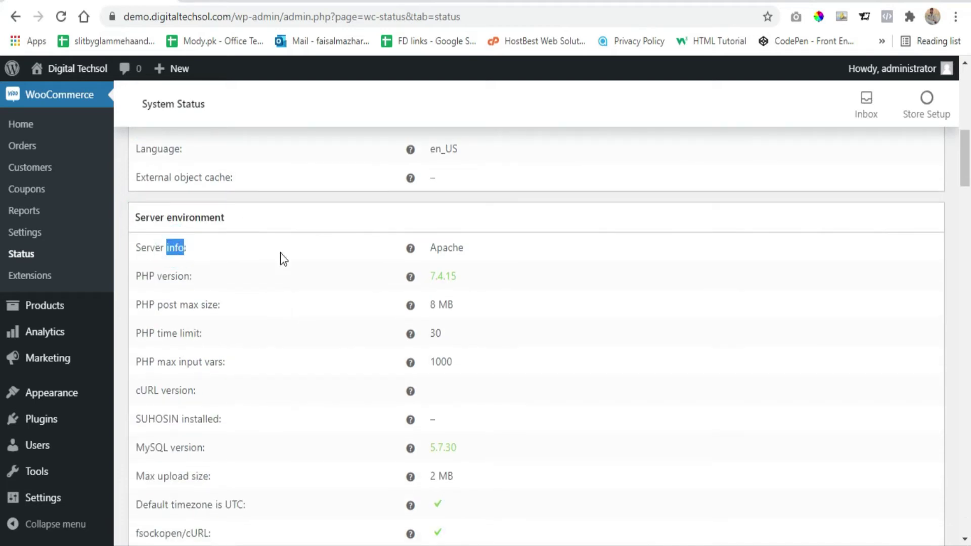
pyautogui.moveTo(430, 247); pyautogui.dragTo(433, 272)
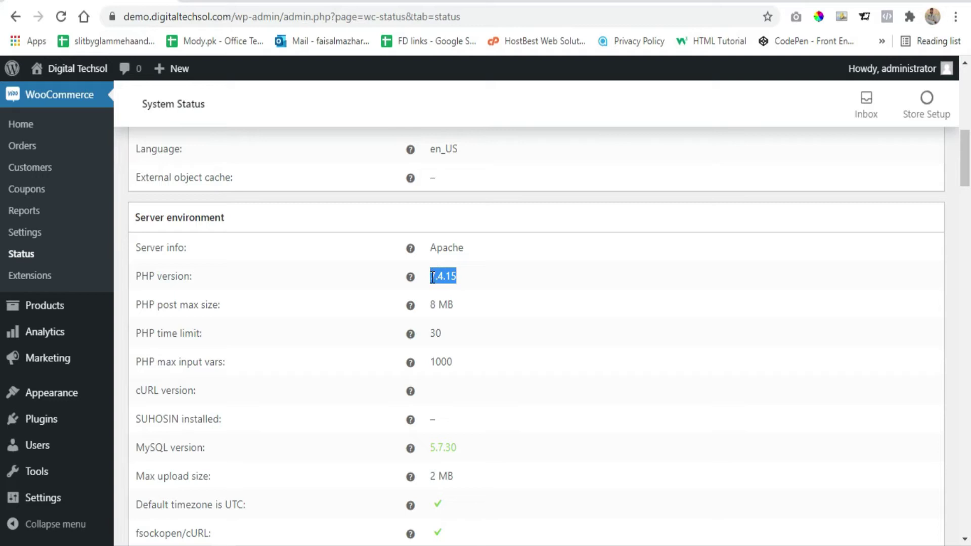
pyautogui.click(459, 280)
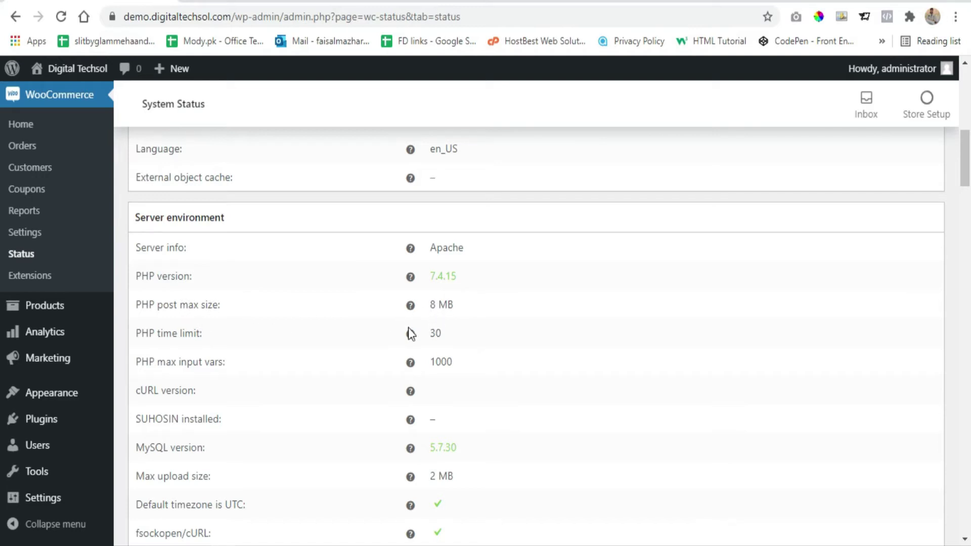
pyautogui.click(451, 337)
pyautogui.moveTo(455, 363); pyautogui.dragTo(138, 247)
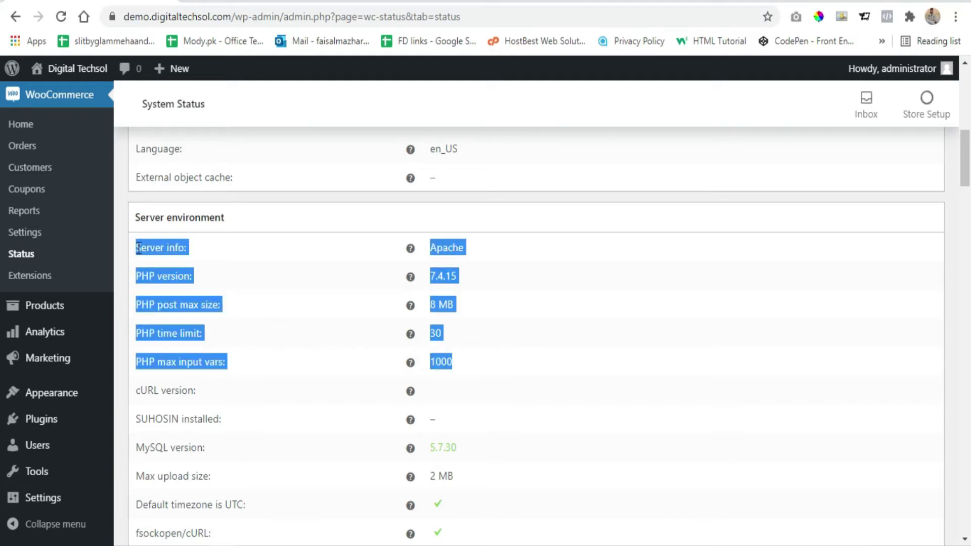
pyautogui.click(491, 366)
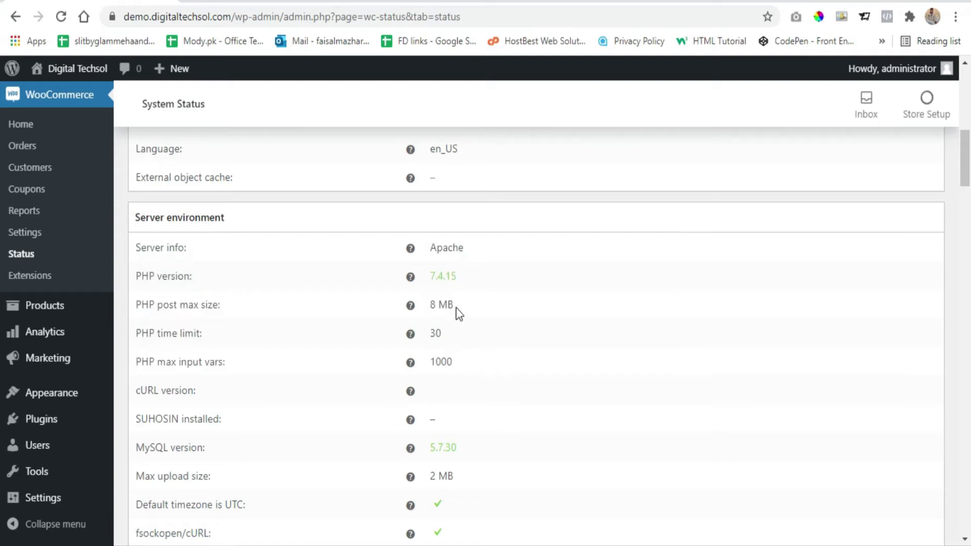
# Check the MySQL version and the maximum upload size in the Server environment section.
pyautogui.scroll(-1, 577, 354)
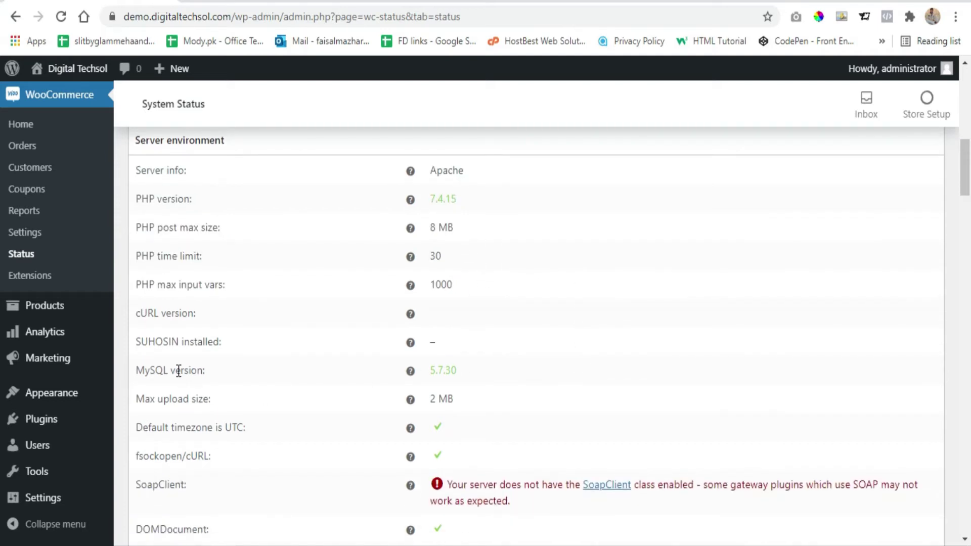
pyautogui.moveTo(429, 372); pyautogui.dragTo(472, 372)
pyautogui.moveTo(218, 402); pyautogui.dragTo(141, 408)
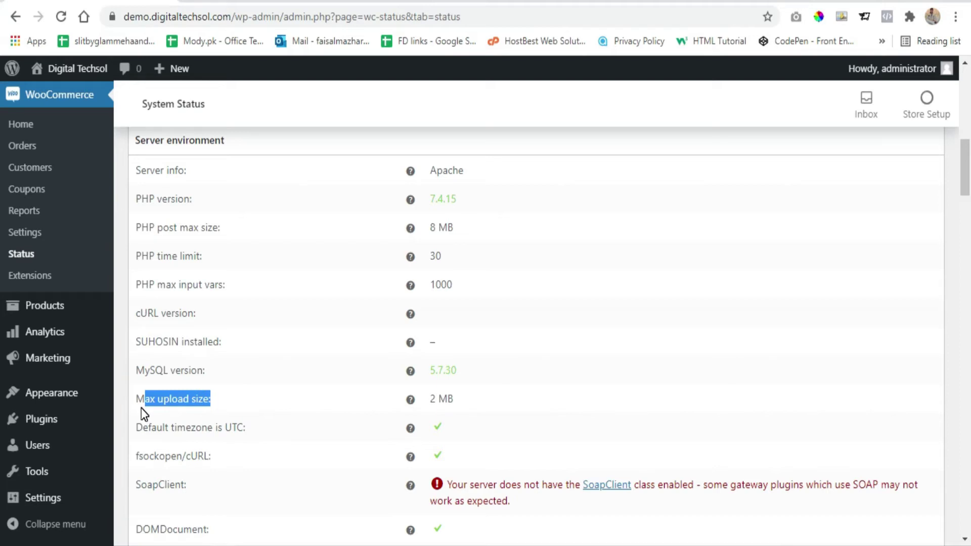
pyautogui.tripleClick(442, 403)
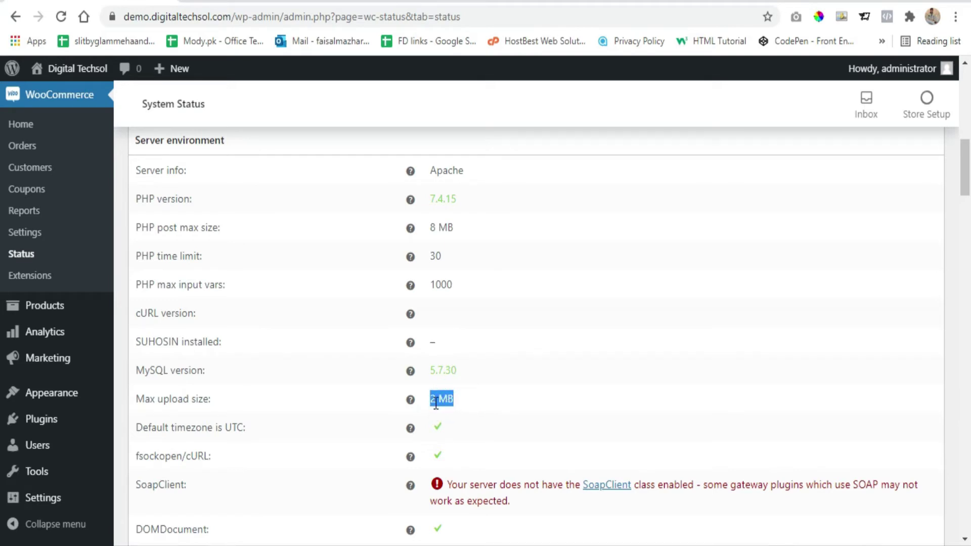
pyautogui.moveTo(135, 400); pyautogui.dragTo(457, 401)
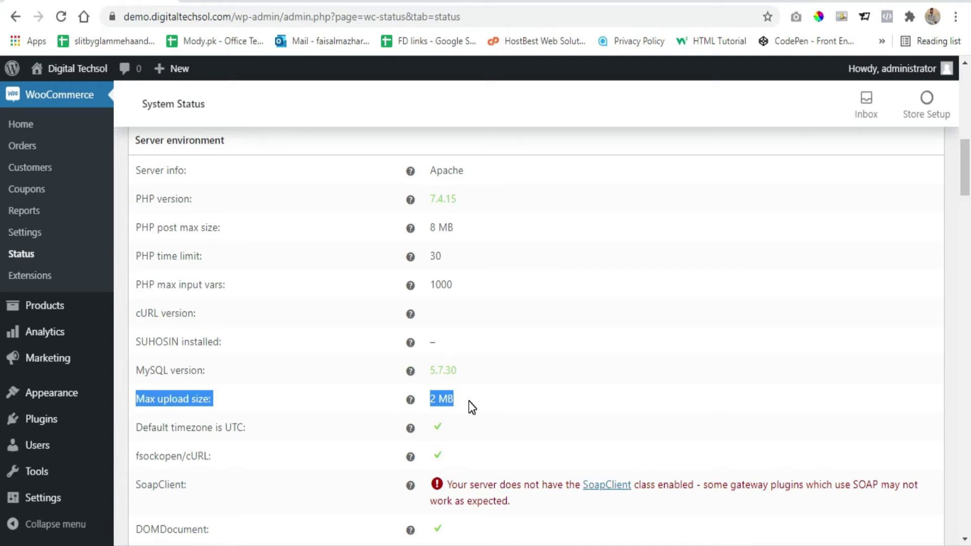
# Read the SoapClient entry and its message in the Server environment section.
pyautogui.scroll(-1, 464, 382)
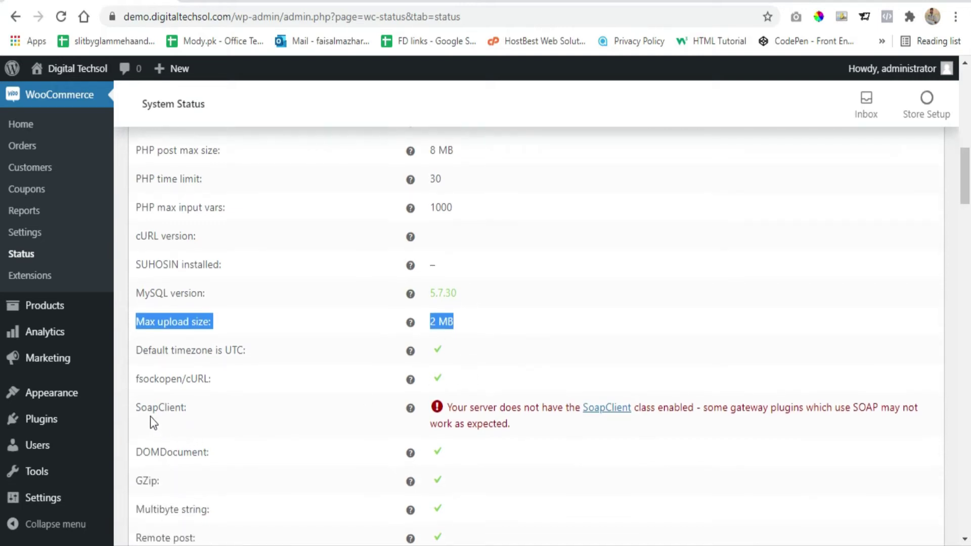
pyautogui.moveTo(139, 408); pyautogui.dragTo(199, 407)
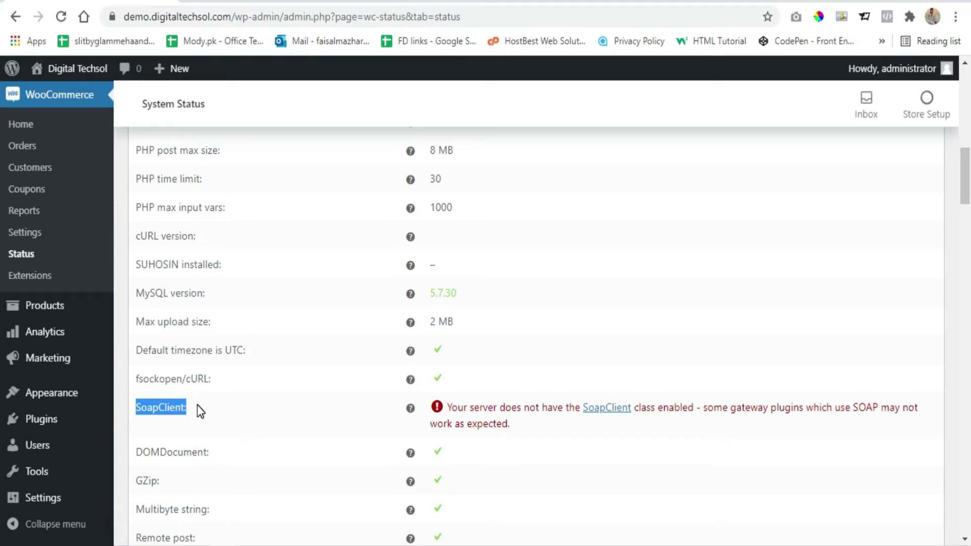
pyautogui.moveTo(446, 408); pyautogui.dragTo(518, 429)
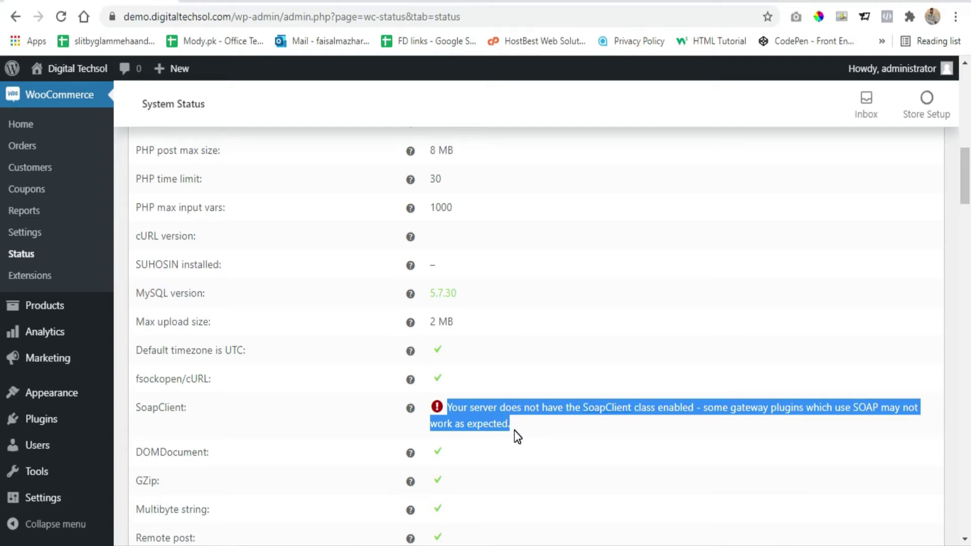
# Reread the SoapClient message and check the remaining Server environment entries, from DOMDocument to Remote get.
pyautogui.click(514, 429)
pyautogui.moveTo(515, 426); pyautogui.dragTo(458, 400)
pyautogui.click(512, 427)
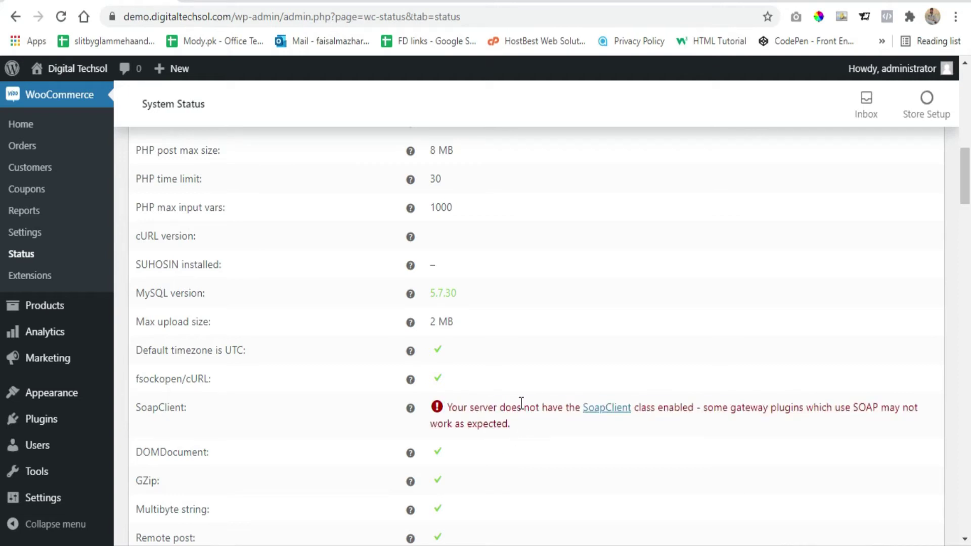
pyautogui.scroll(-2, 517, 394)
pyautogui.scroll(-1, 411, 341)
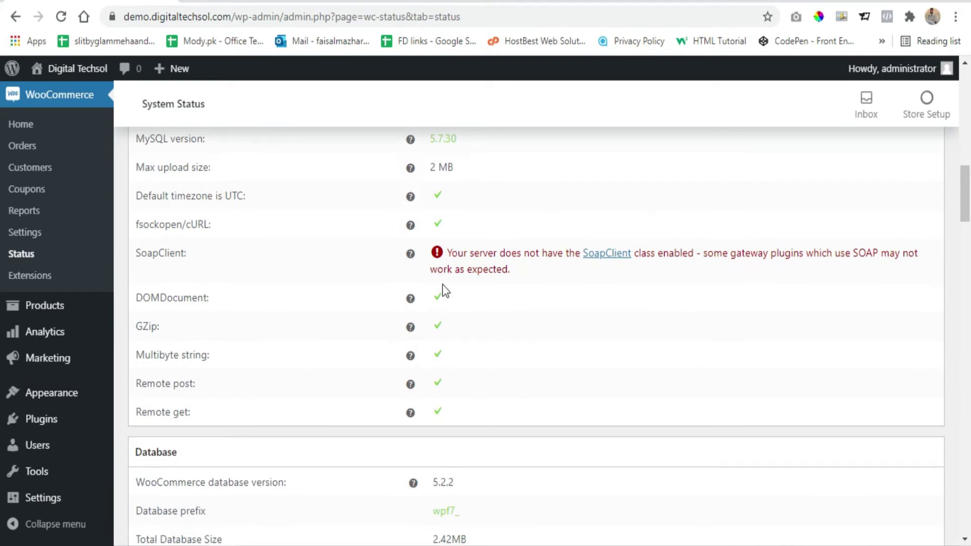
pyautogui.scroll(-2, 450, 385)
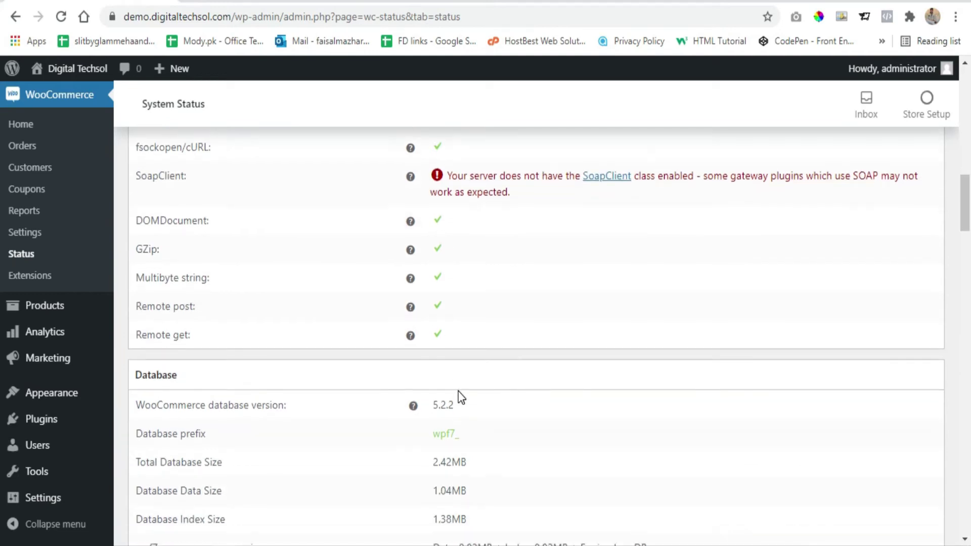
# Examine the Database section's WooCommerce database version, prefix, database sizes and list of tables.
pyautogui.scroll(-3, 167, 374)
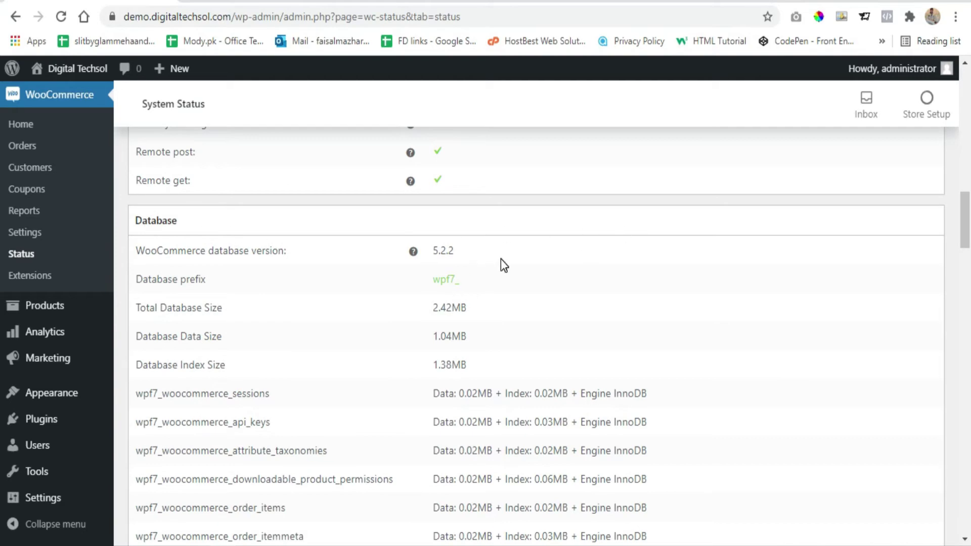
pyautogui.scroll(-2, 484, 259)
pyautogui.scroll(-6, 203, 252)
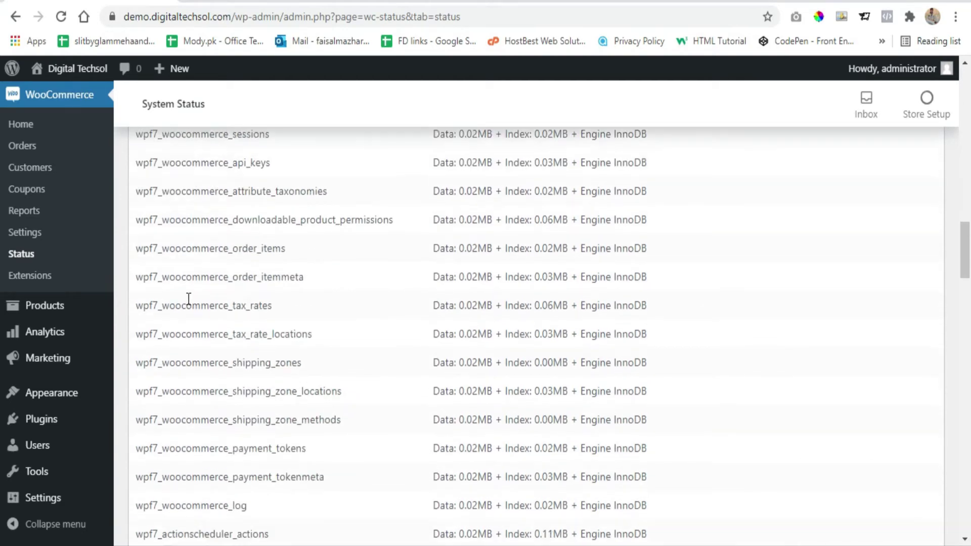
pyautogui.scroll(-9, 207, 304)
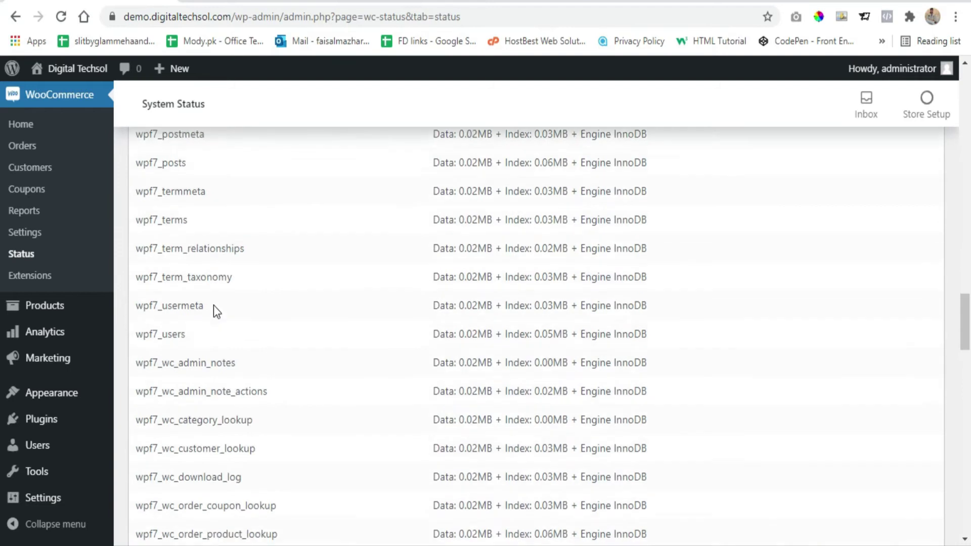
pyautogui.scroll(-1, 215, 305)
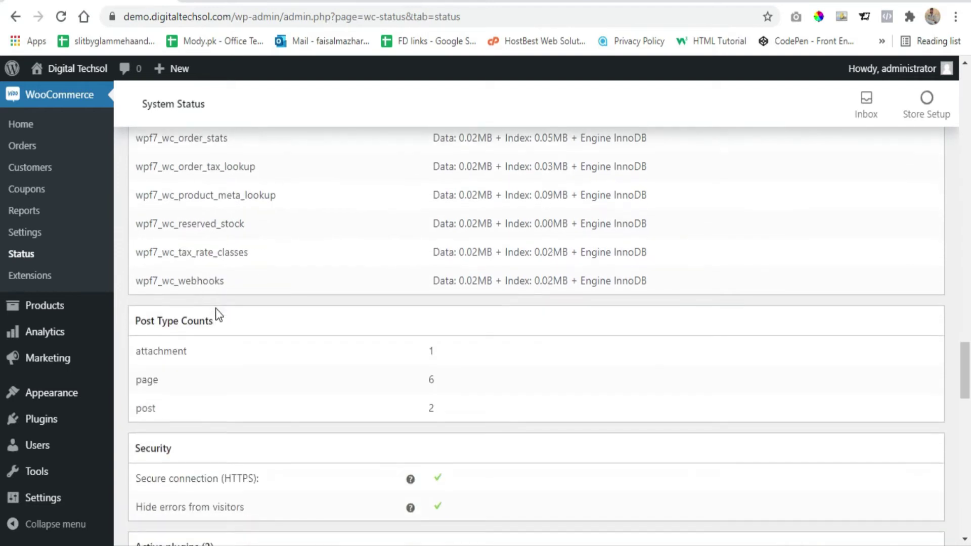
# Check the attachment, page and post numbers in the Post Type Counts section.
pyautogui.moveTo(136, 322); pyautogui.dragTo(231, 336)
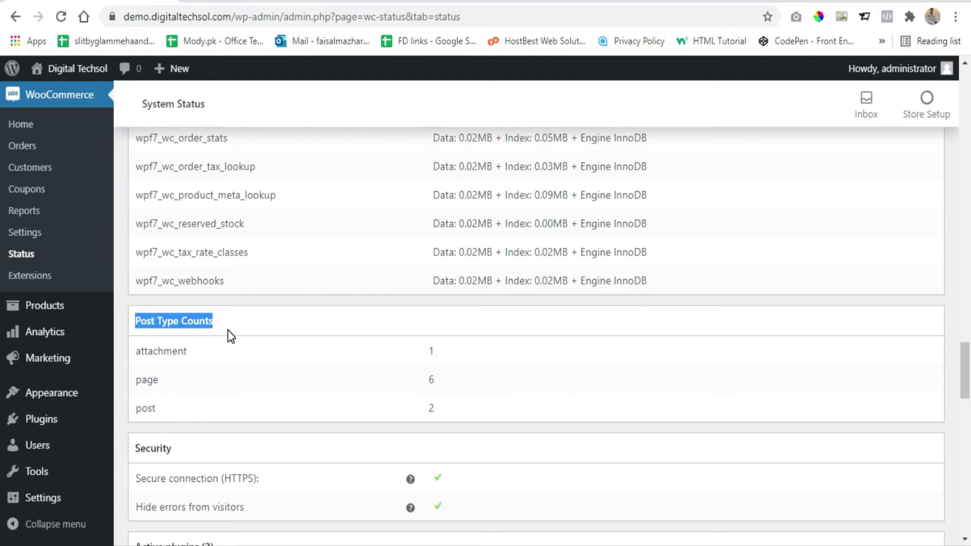
pyautogui.click(458, 349)
pyautogui.moveTo(436, 352); pyautogui.dragTo(430, 352)
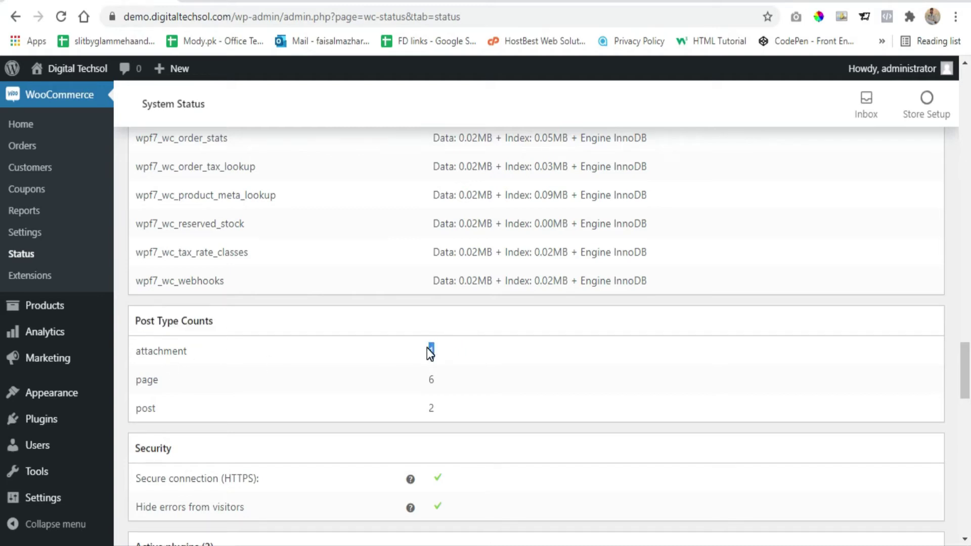
pyautogui.doubleClick(167, 349)
pyautogui.moveTo(443, 343); pyautogui.dragTo(418, 353)
pyautogui.click(423, 352)
pyautogui.moveTo(424, 411); pyautogui.dragTo(446, 411)
# Check the Security section's entries for secure connection (HTTPS) and hiding errors from visitors.
pyautogui.scroll(-2, 337, 407)
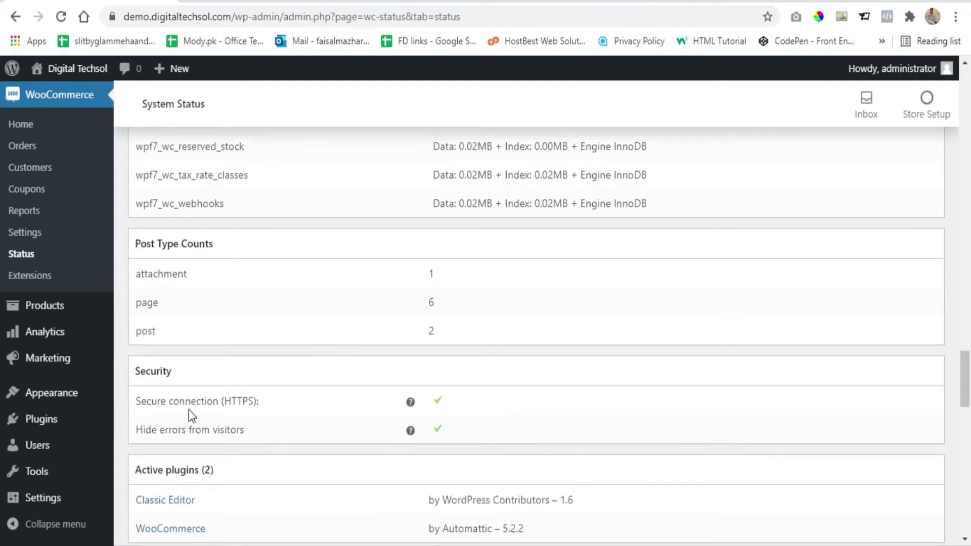
pyautogui.moveTo(222, 401); pyautogui.dragTo(273, 398)
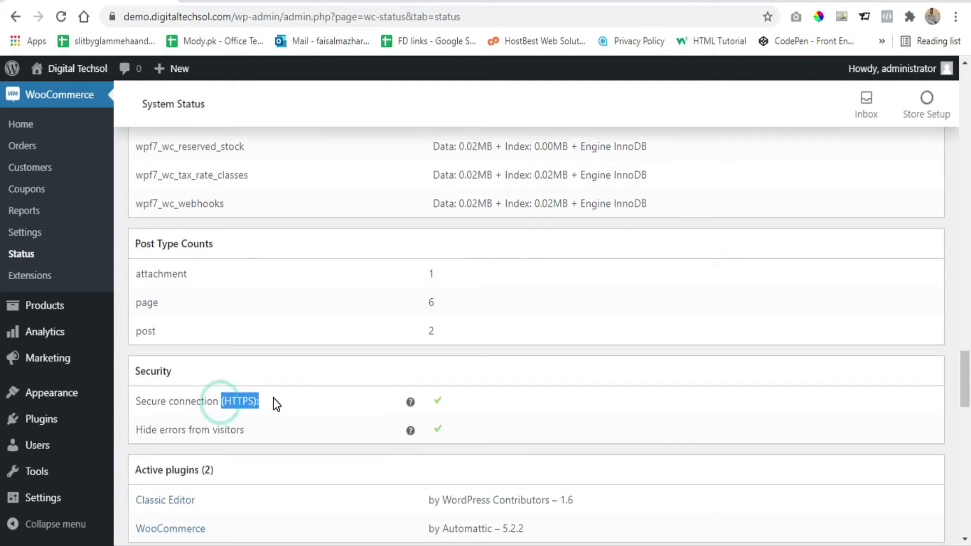
pyautogui.click(438, 396)
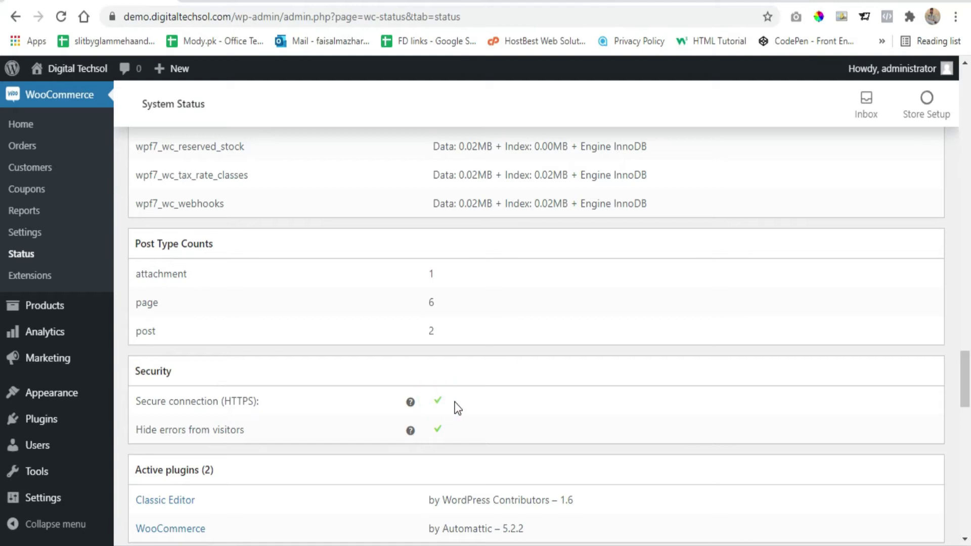
pyautogui.moveTo(256, 430); pyautogui.dragTo(157, 432)
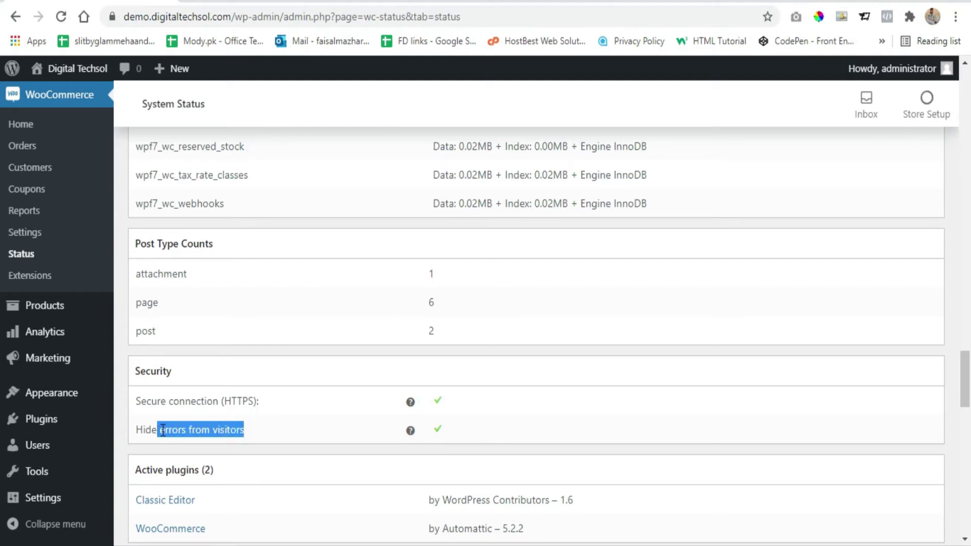
pyautogui.doubleClick(173, 430)
pyautogui.moveTo(245, 428); pyautogui.dragTo(144, 430)
pyautogui.click(435, 430)
# Review the active and inactive plugins listed in the status report.
pyautogui.scroll(-2, 459, 420)
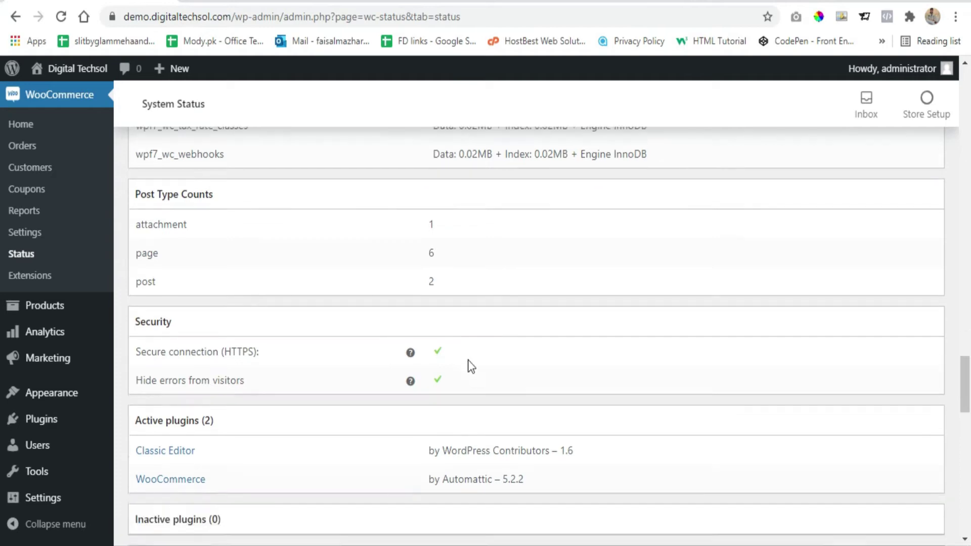
pyautogui.scroll(-2, 373, 322)
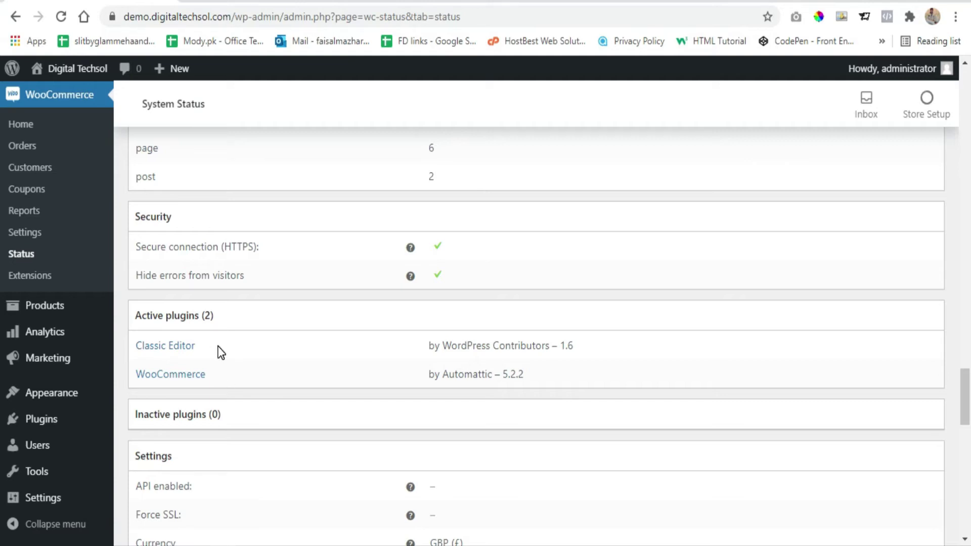
pyautogui.scroll(-2, 221, 352)
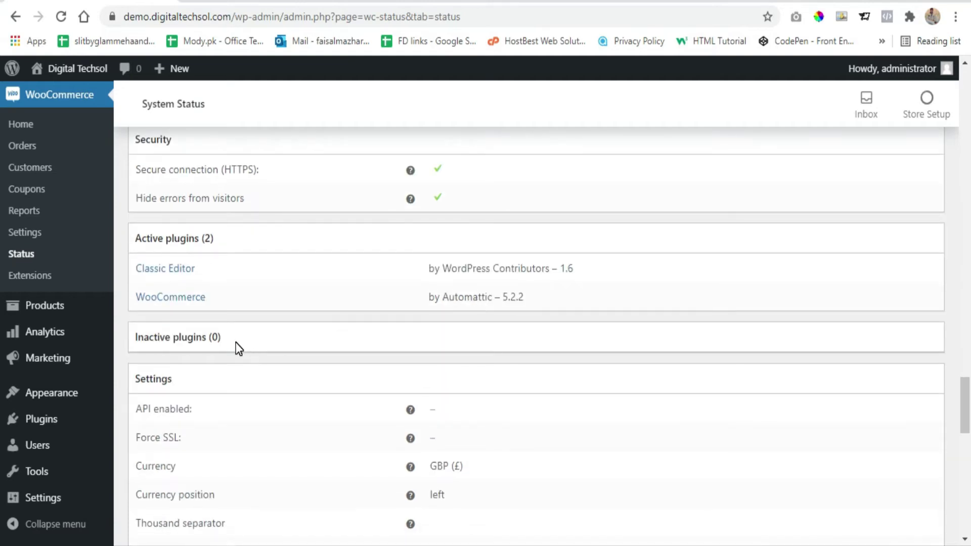
pyautogui.scroll(-2, 205, 311)
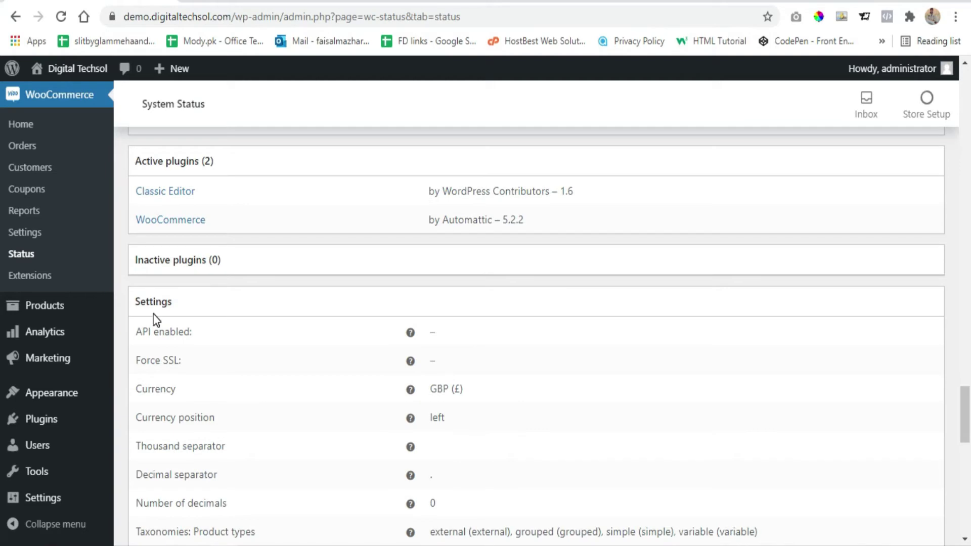
# Examine the Settings section's API, SSL, currency, separator, decimal and product taxonomy entries.
pyautogui.moveTo(134, 303); pyautogui.dragTo(186, 309)
pyautogui.scroll(-2, 201, 277)
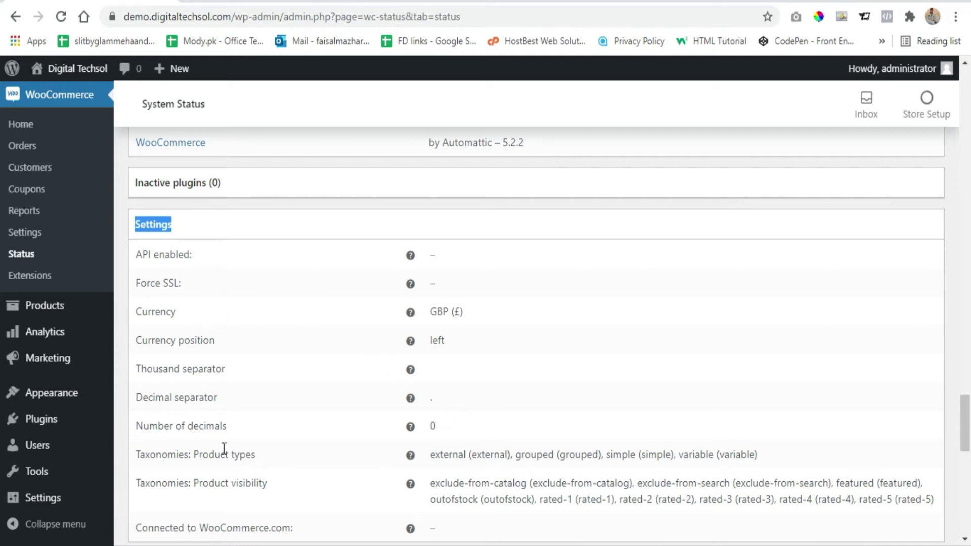
pyautogui.scroll(-1, 564, 339)
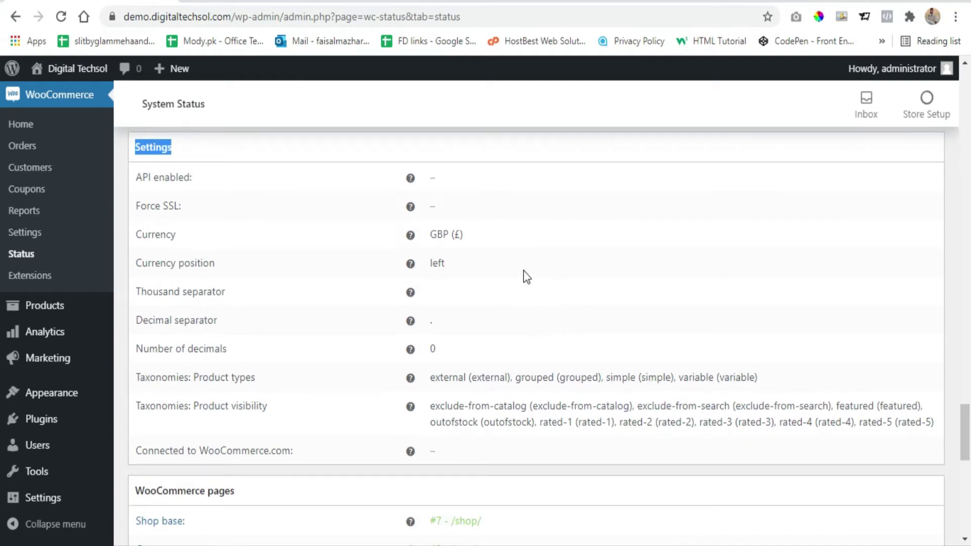
pyautogui.scroll(-3, 481, 251)
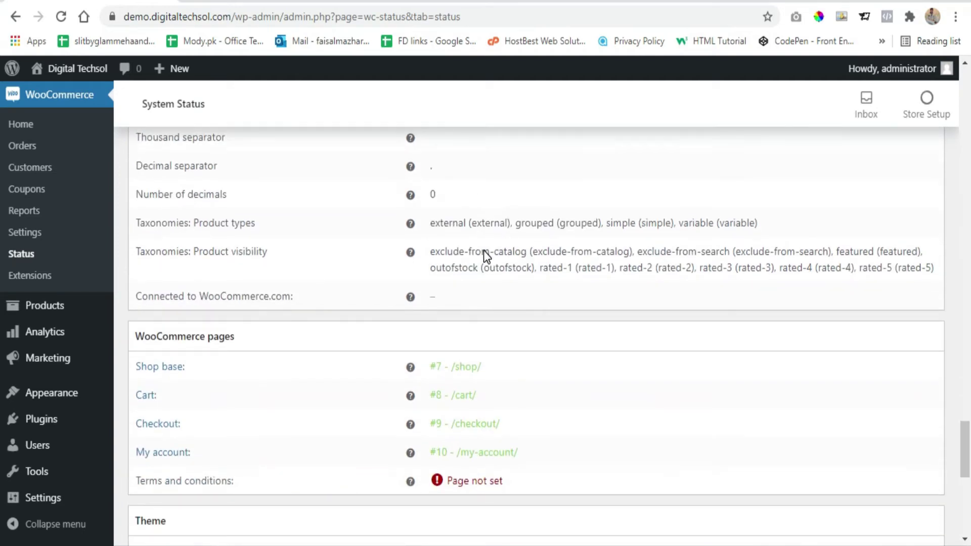
# Check the shop base, cart, checkout, my account, and terms and conditions entries in the WooCommerce pages section.
pyautogui.moveTo(244, 259); pyautogui.dragTo(132, 256)
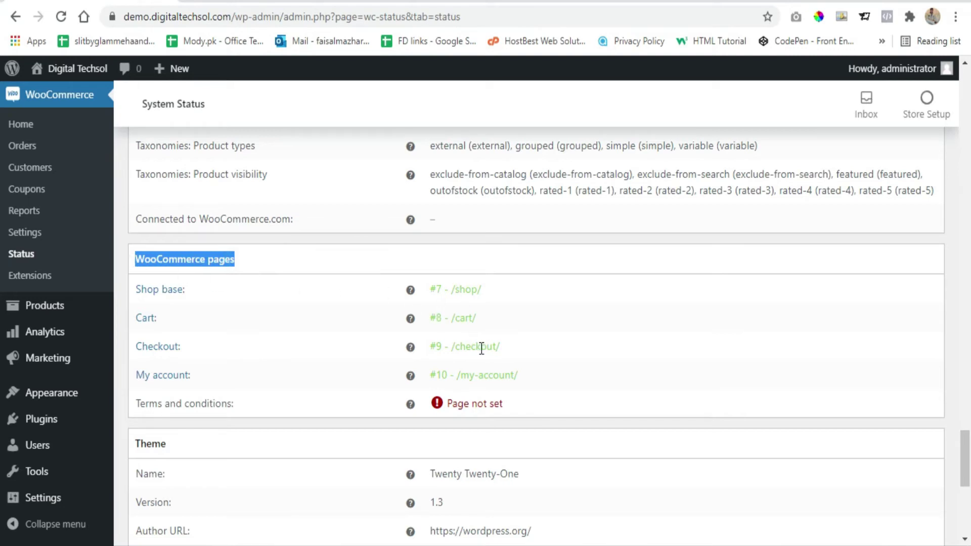
pyautogui.moveTo(526, 374); pyautogui.dragTo(442, 290)
pyautogui.click(645, 344)
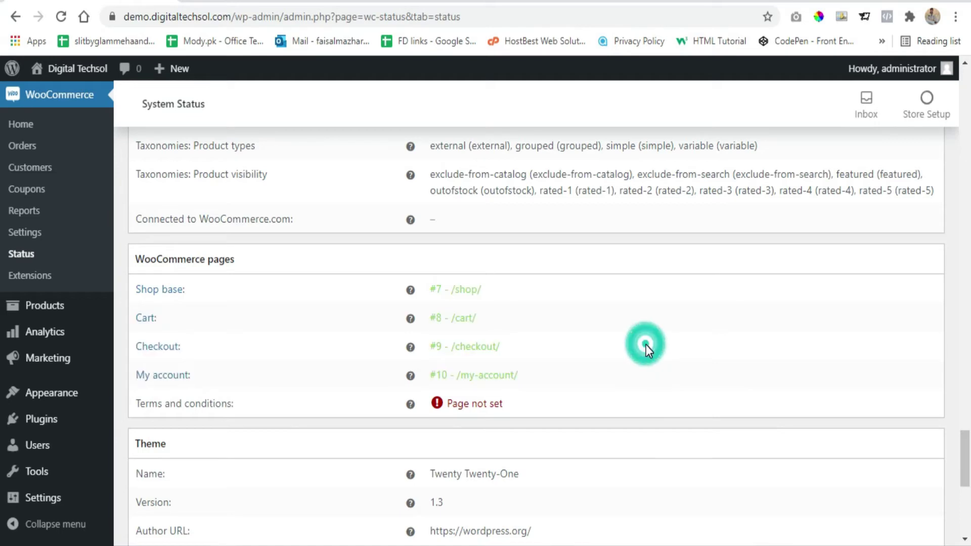
pyautogui.moveTo(240, 407); pyautogui.dragTo(114, 398)
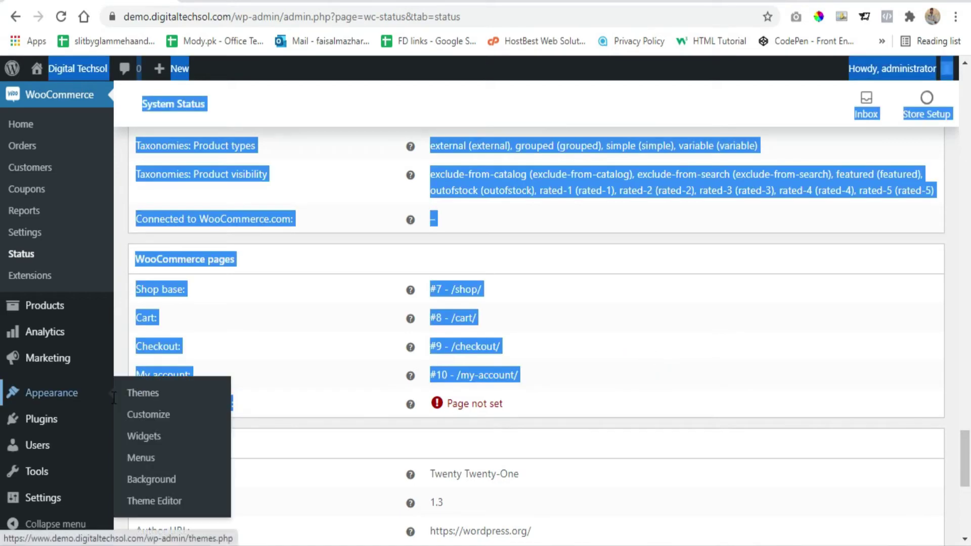
pyautogui.click(294, 396)
pyautogui.moveTo(535, 407); pyautogui.dragTo(452, 403)
pyautogui.click(513, 403)
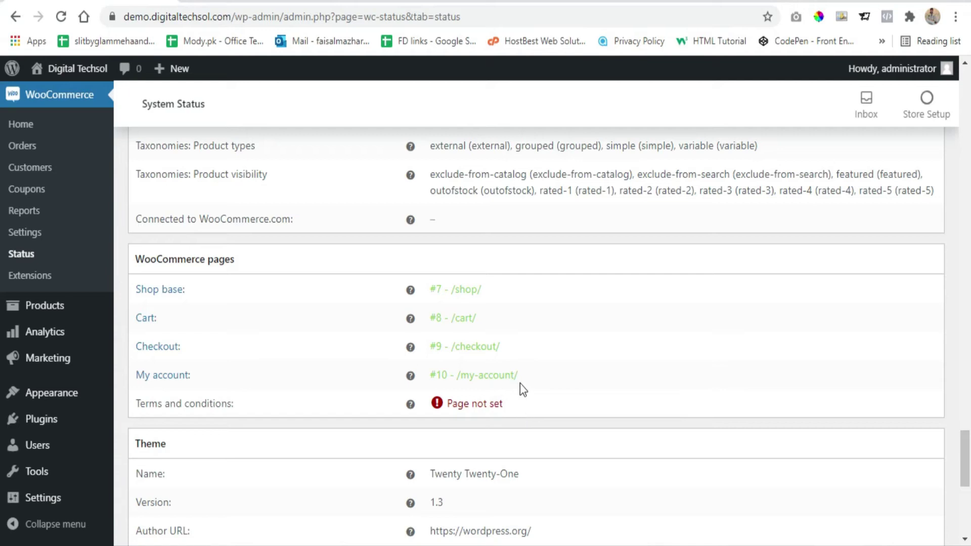
pyautogui.click(473, 405)
# Check the theme name and details, then review the template, Action Scheduler and status report information sections.
pyautogui.scroll(-1, 529, 366)
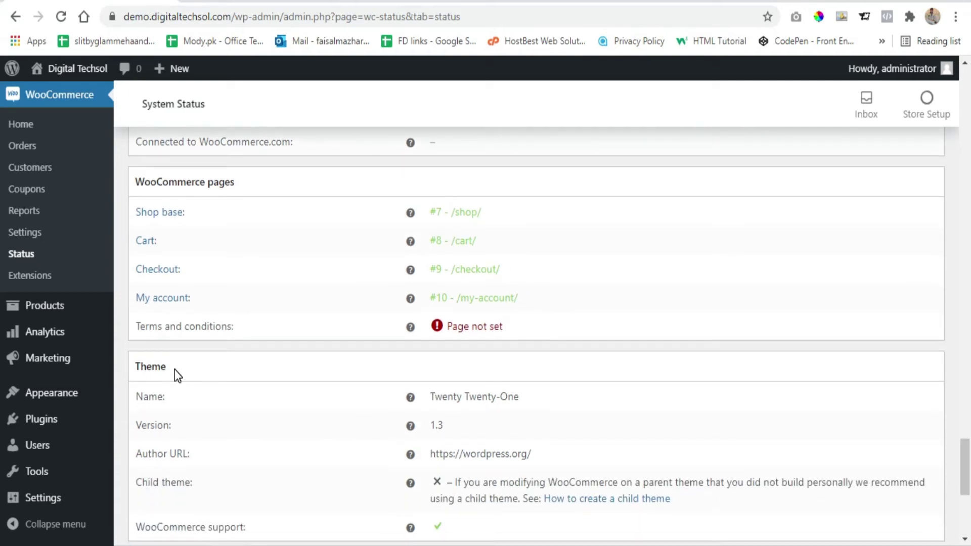
pyautogui.scroll(-3, 175, 375)
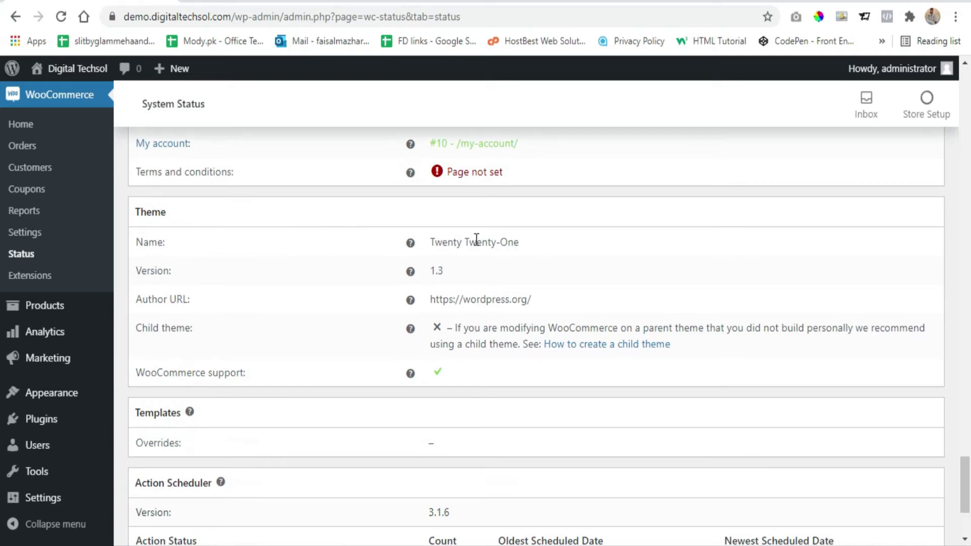
pyautogui.moveTo(430, 244); pyautogui.dragTo(545, 255)
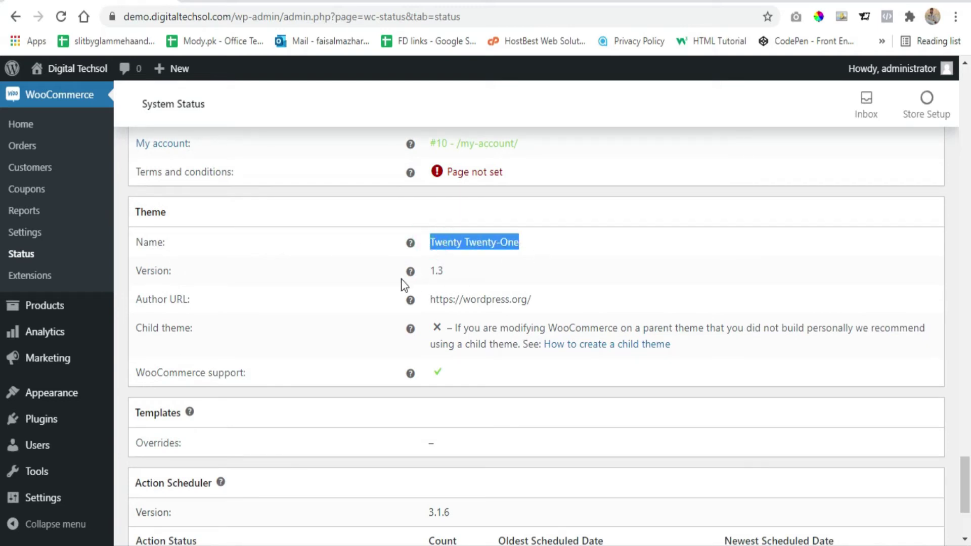
pyautogui.scroll(-2, 354, 397)
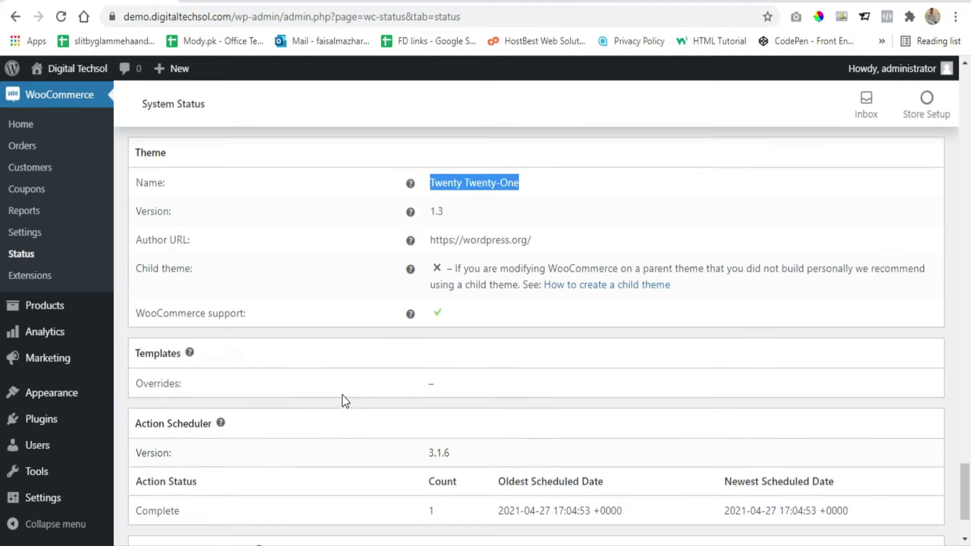
pyautogui.scroll(-2, 315, 361)
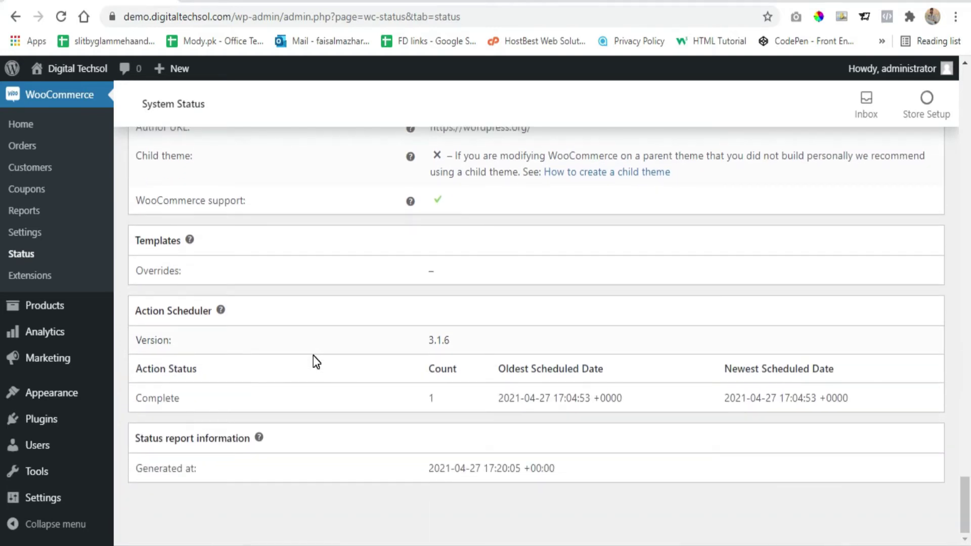
# Open the WooCommerce status Tools page and skim through its available tools.
pyautogui.scroll(20, 345, 377)
pyautogui.scroll(20, 345, 377)
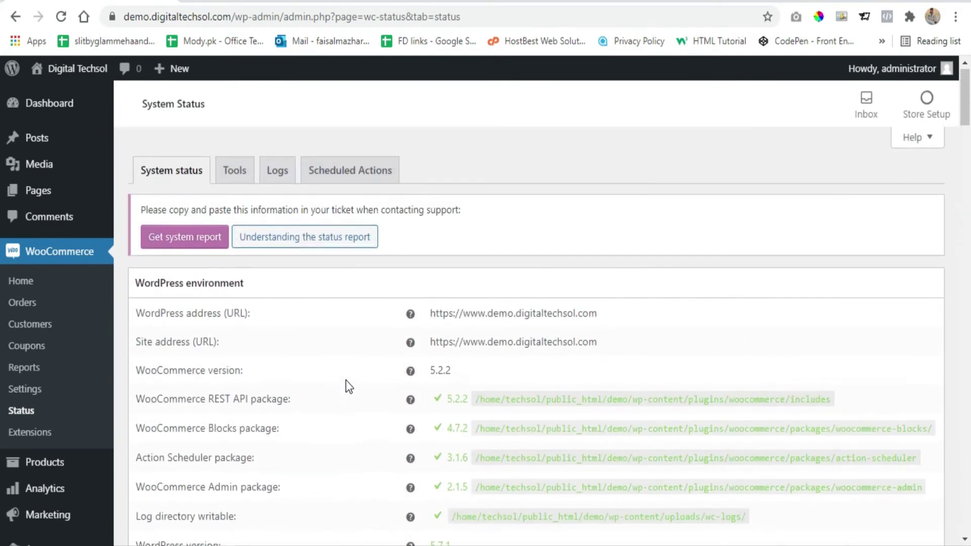
pyautogui.click(235, 172)
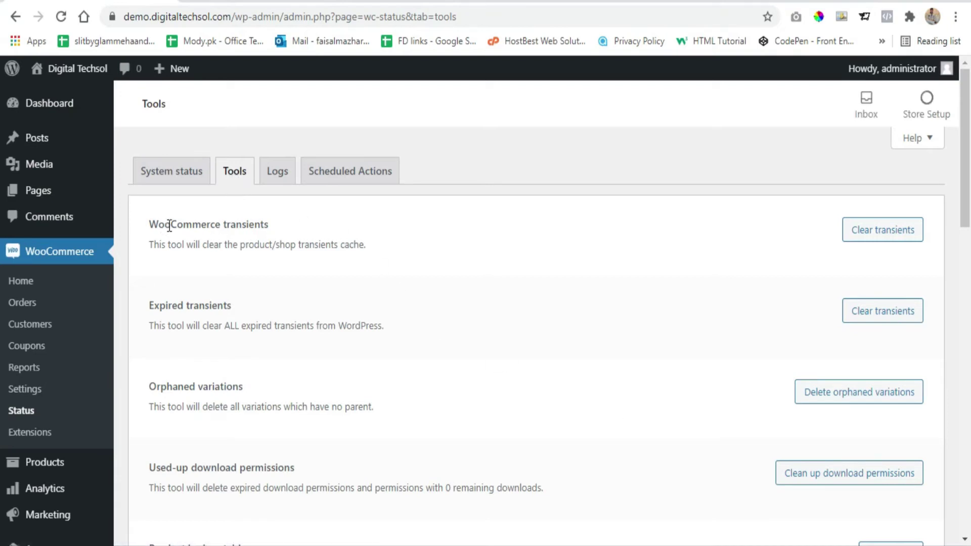
pyautogui.scroll(-7, 169, 226)
pyautogui.scroll(7, 177, 222)
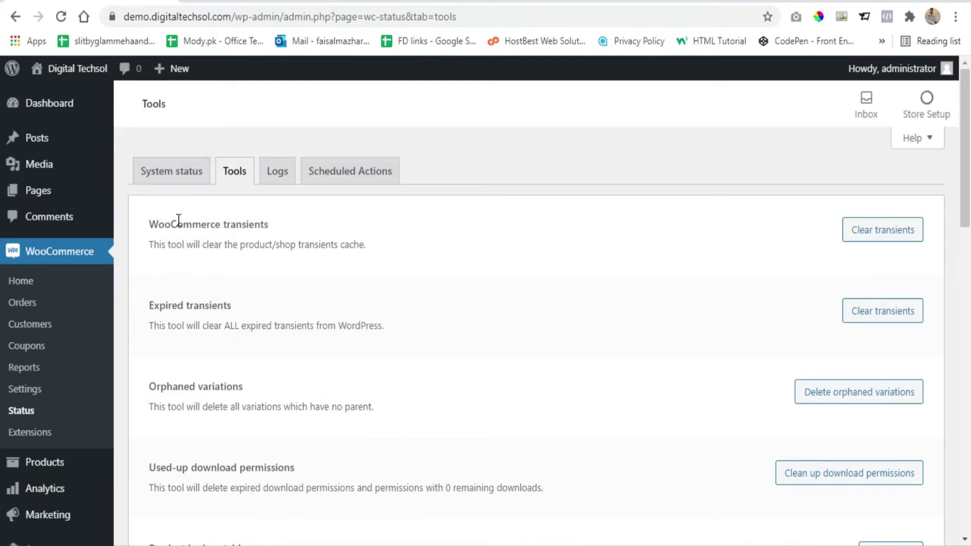
# Read the WooCommerce transients tool's description of what its cache clearing covers.
pyautogui.click(152, 223)
pyautogui.doubleClick(251, 246)
pyautogui.doubleClick(285, 246)
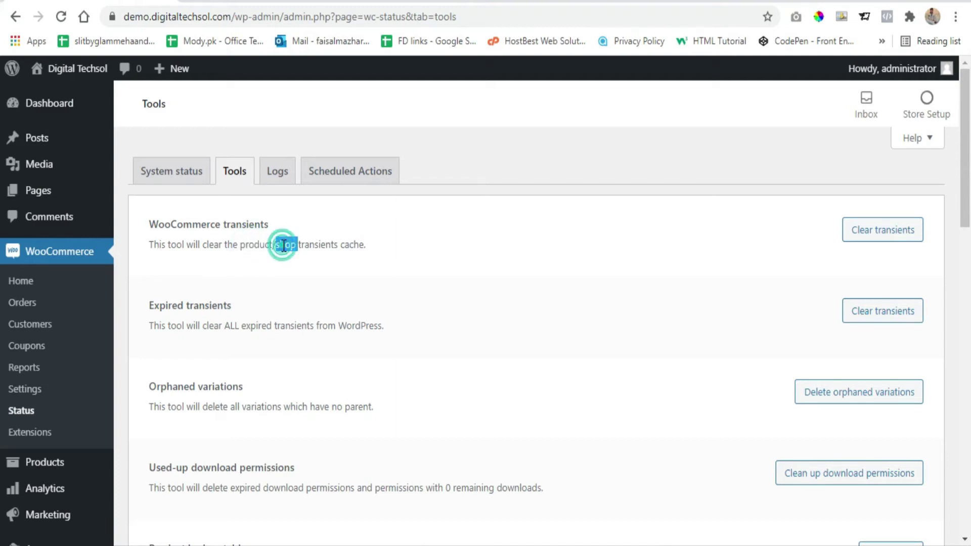
pyautogui.click(370, 244)
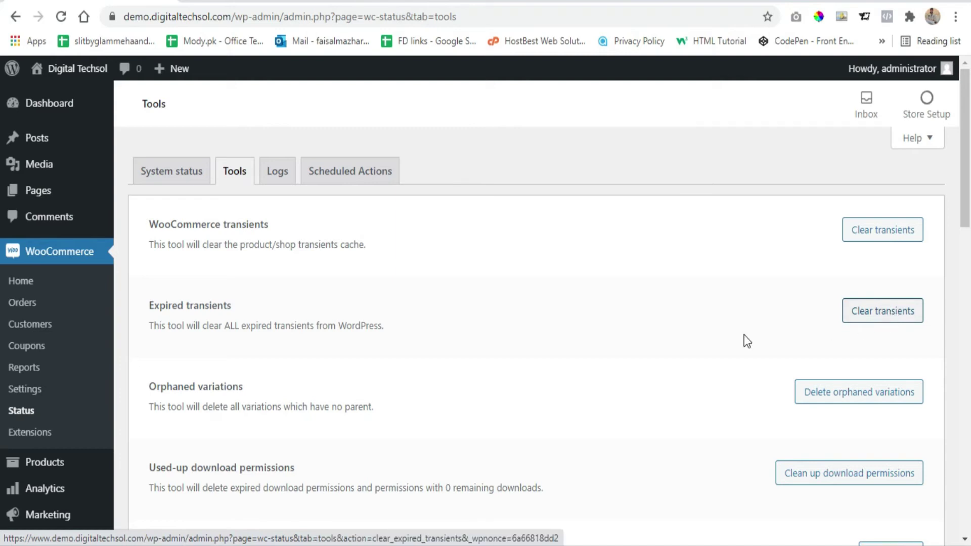
# Read the Orphaned variations tool's description of which product variations it deletes.
pyautogui.moveTo(243, 387); pyautogui.dragTo(147, 386)
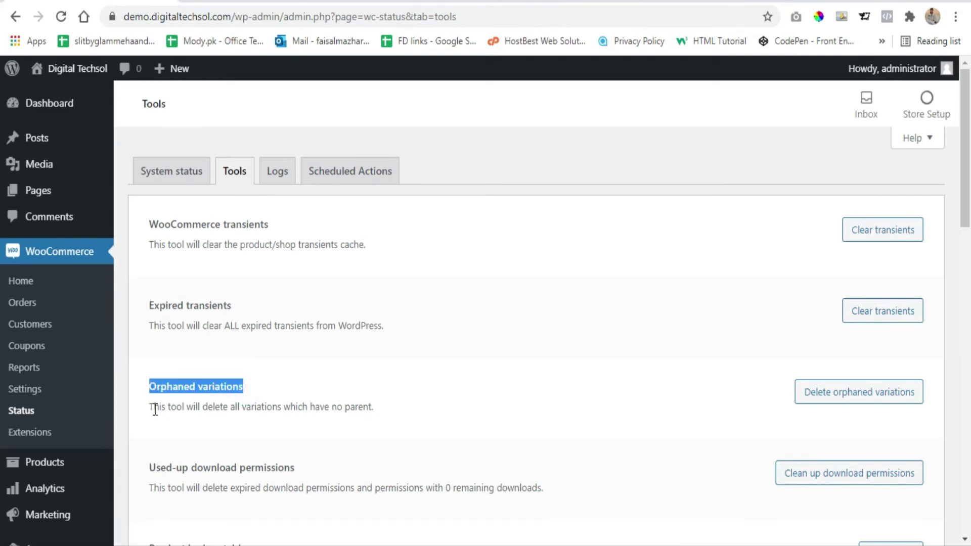
pyautogui.click(151, 407)
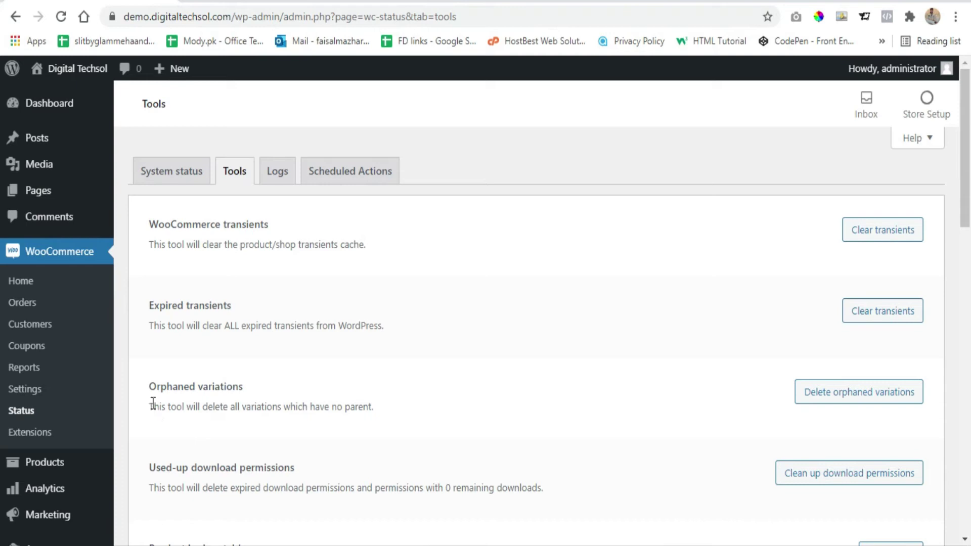
pyautogui.moveTo(203, 387); pyautogui.dragTo(208, 387)
pyautogui.click(212, 408)
pyautogui.moveTo(345, 407); pyautogui.dragTo(372, 403)
pyautogui.click(373, 403)
# Read the Used-up download permissions tool's description of which permissions it cleans up.
pyautogui.scroll(-2, 393, 309)
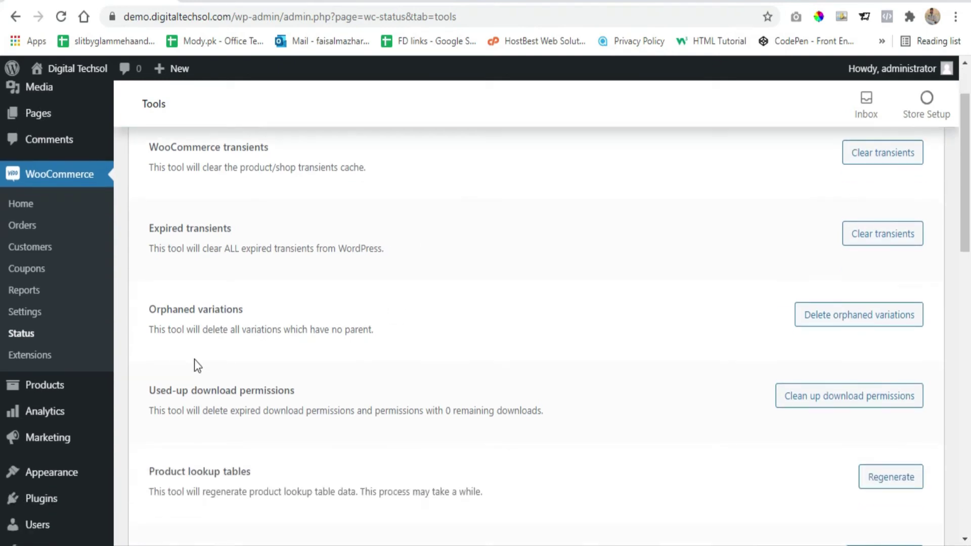
pyautogui.moveTo(146, 392); pyautogui.dragTo(283, 391)
pyautogui.click(304, 392)
pyautogui.moveTo(204, 412); pyautogui.dragTo(541, 404)
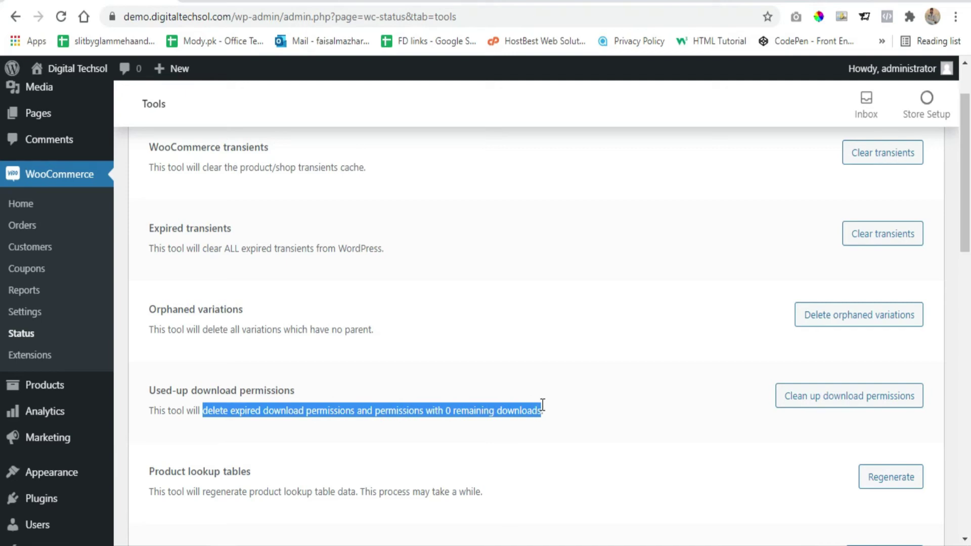
pyautogui.click(541, 405)
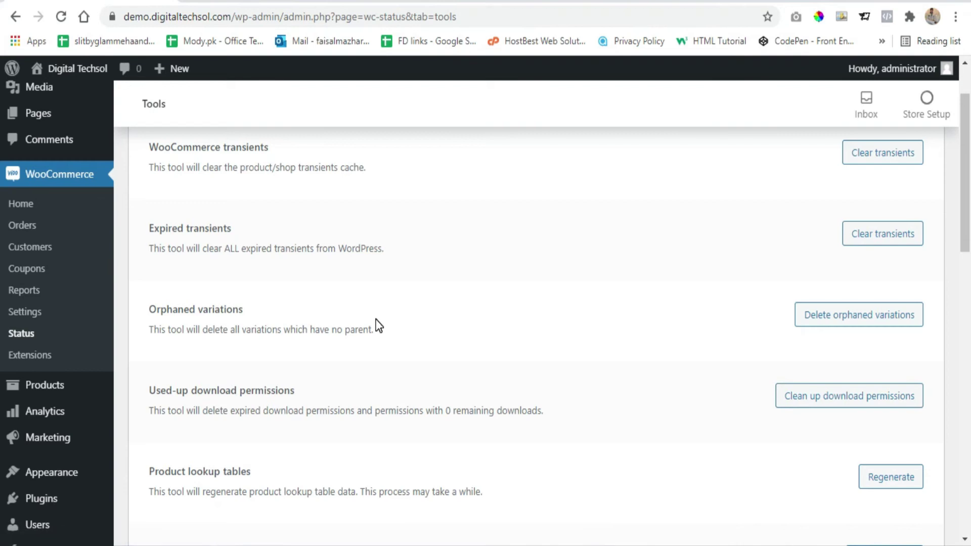
# Review the Product lookup tables tool and what its regeneration covers.
pyautogui.scroll(-1, 377, 324)
pyautogui.scroll(-1, 378, 323)
pyautogui.scroll(-2, 378, 315)
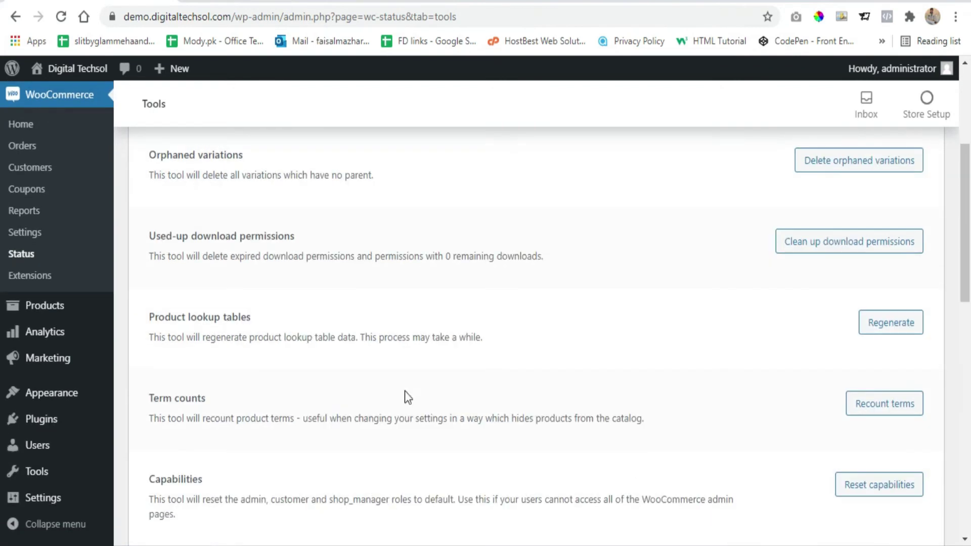
pyautogui.moveTo(120, 333)
pyautogui.moveTo(151, 317); pyautogui.dragTo(258, 323)
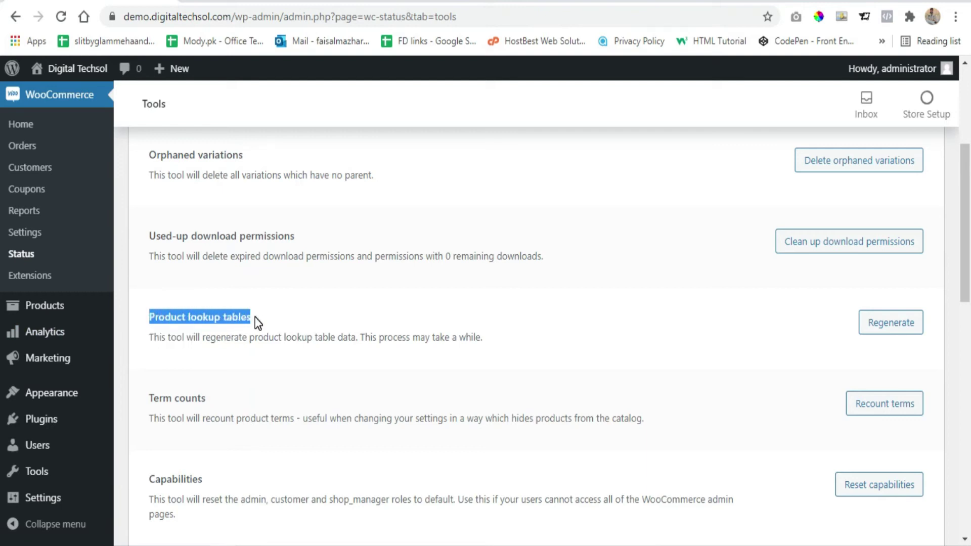
pyautogui.click(259, 317)
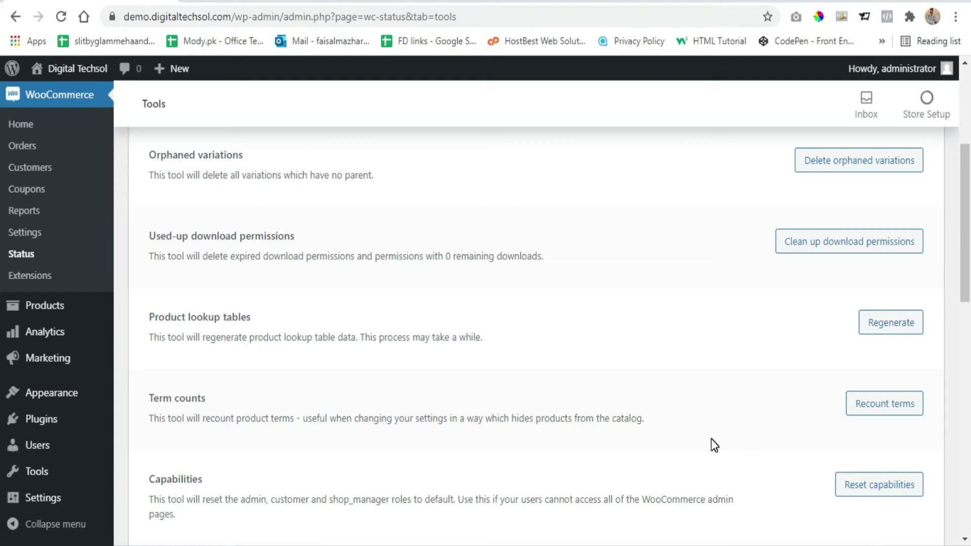
pyautogui.doubleClick(190, 319)
pyautogui.click(235, 324)
# Review the descriptions of the Term counts and Capabilities tools.
pyautogui.scroll(-2, 160, 345)
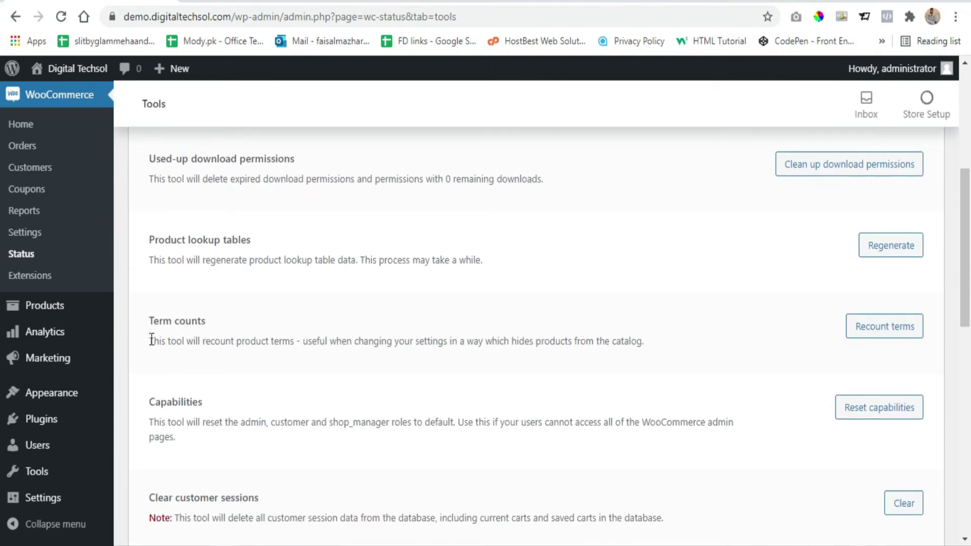
pyautogui.click(286, 341)
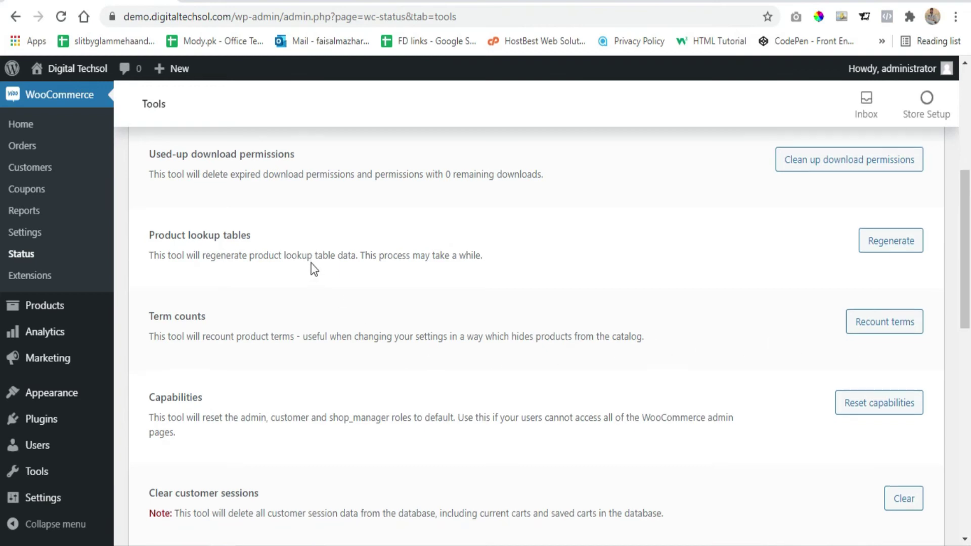
pyautogui.scroll(-1, 308, 264)
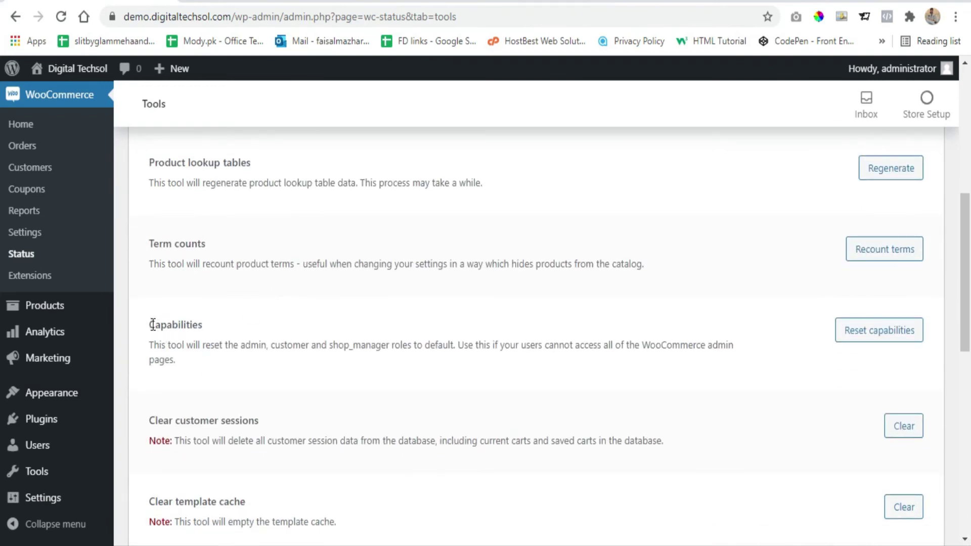
pyautogui.click(150, 324)
# Read the Clear customer sessions tool's note on which session and cart data it deletes from the database.
pyautogui.scroll(-2, 345, 290)
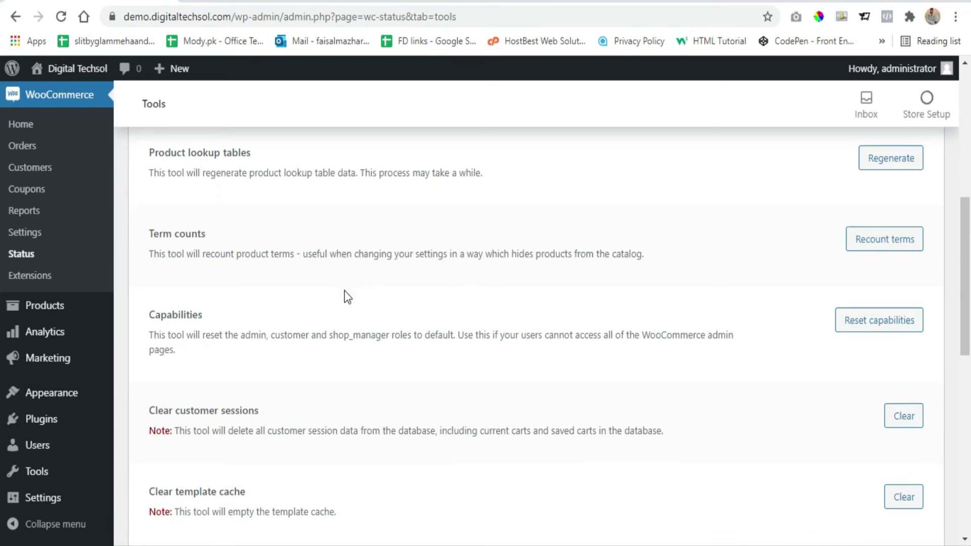
pyautogui.moveTo(149, 343); pyautogui.dragTo(267, 348)
pyautogui.click(267, 348)
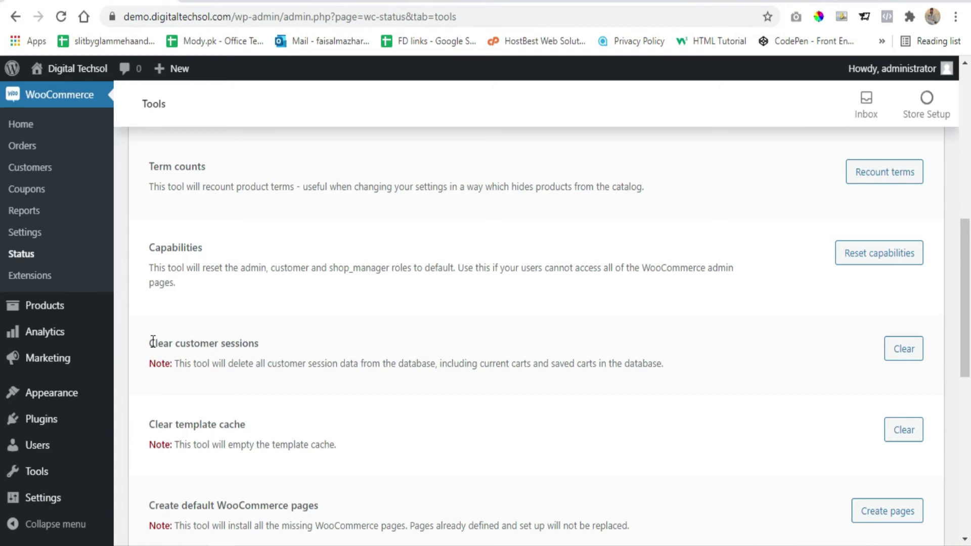
pyautogui.moveTo(149, 343); pyautogui.dragTo(280, 350)
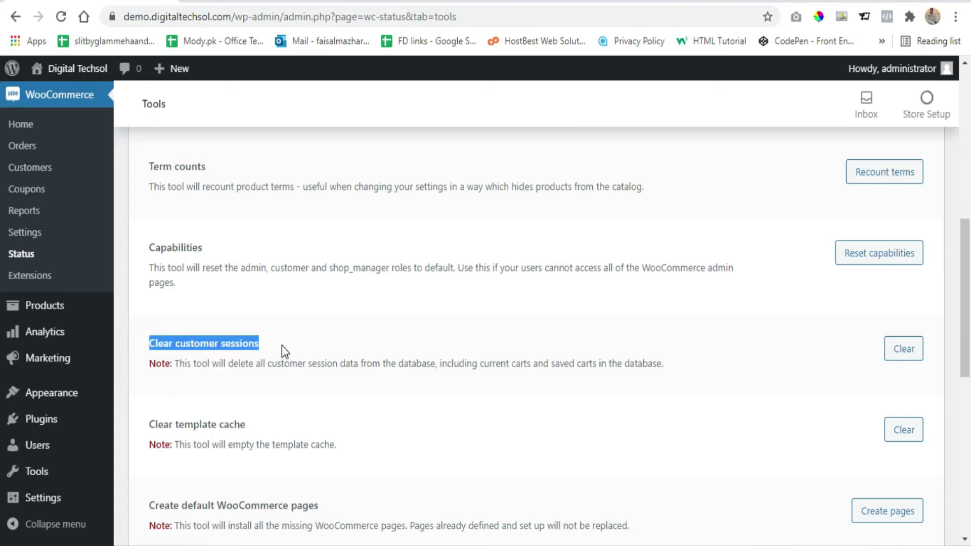
pyautogui.click(283, 341)
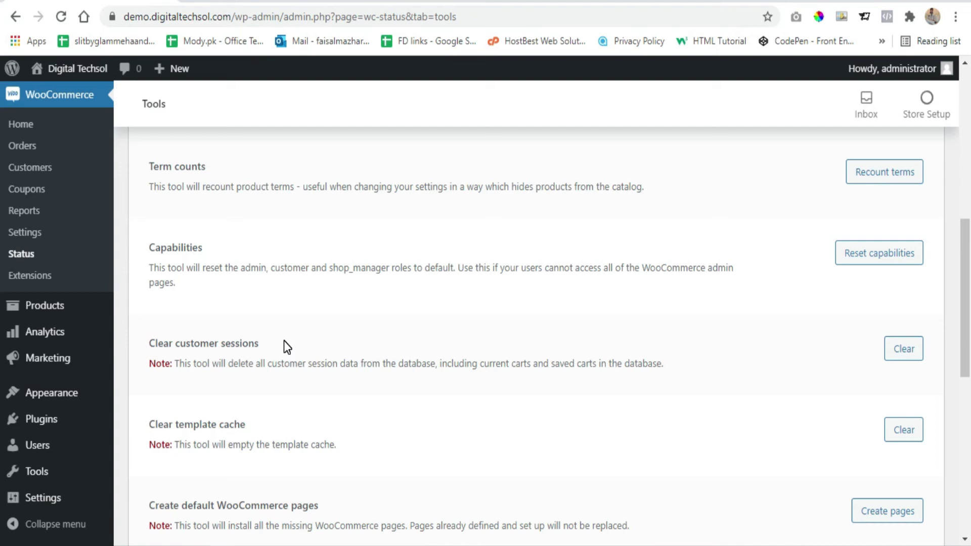
pyautogui.click(224, 347)
pyautogui.moveTo(224, 347); pyautogui.dragTo(260, 343)
pyautogui.click(260, 343)
pyautogui.moveTo(625, 363); pyautogui.dragTo(663, 361)
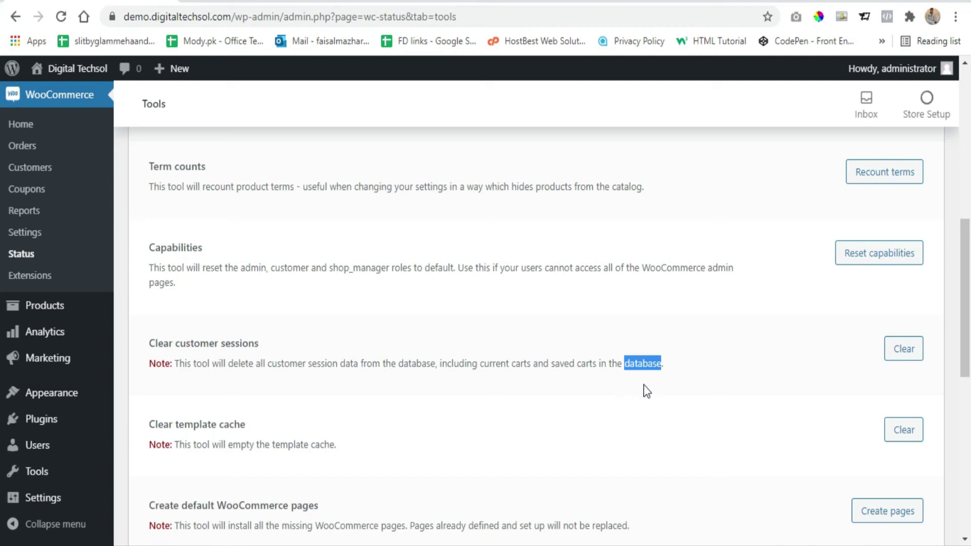
pyautogui.click(666, 360)
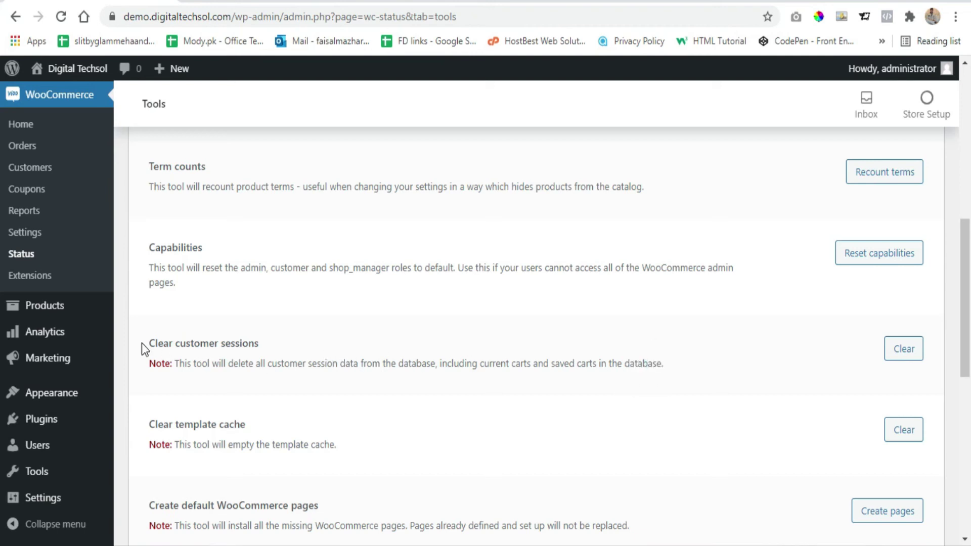
pyautogui.moveTo(149, 344); pyautogui.dragTo(260, 344)
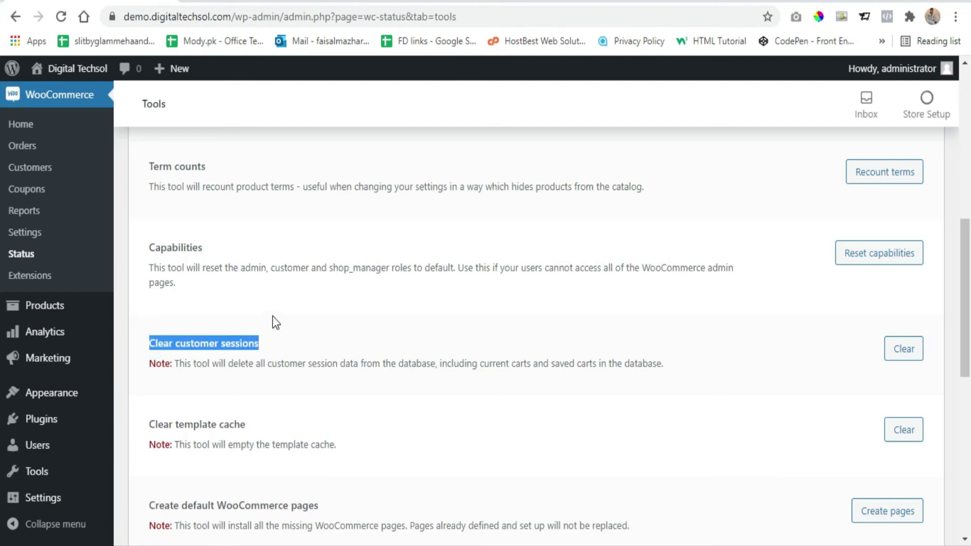
# Review the Clear template cache and Create default WooCommerce pages tools and their notes.
pyautogui.scroll(-2, 265, 317)
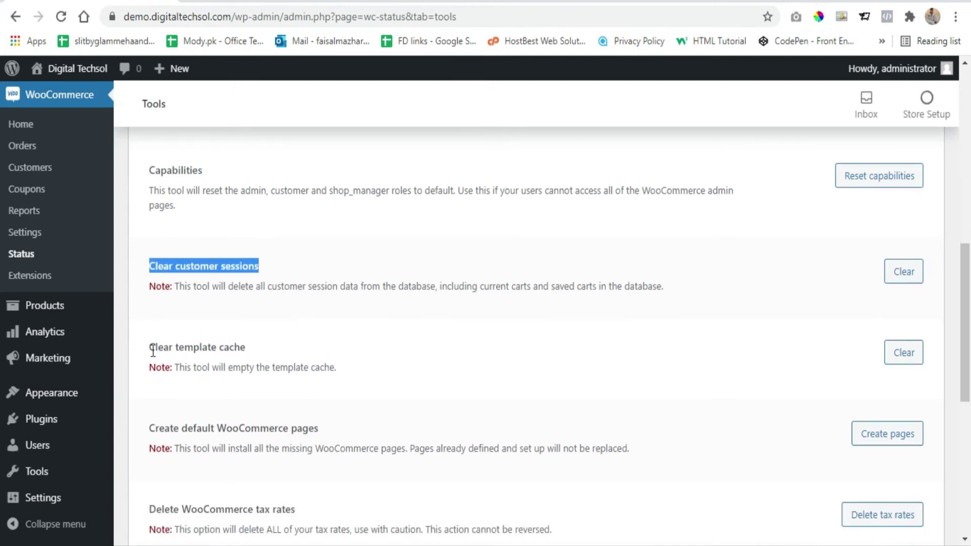
pyautogui.moveTo(150, 348); pyautogui.dragTo(253, 348)
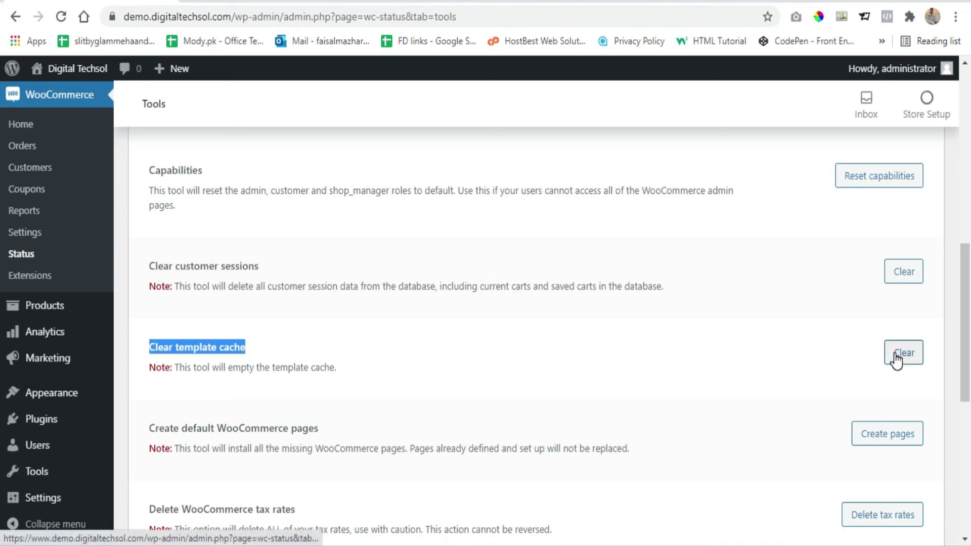
pyautogui.click(732, 367)
pyautogui.scroll(-2, 550, 343)
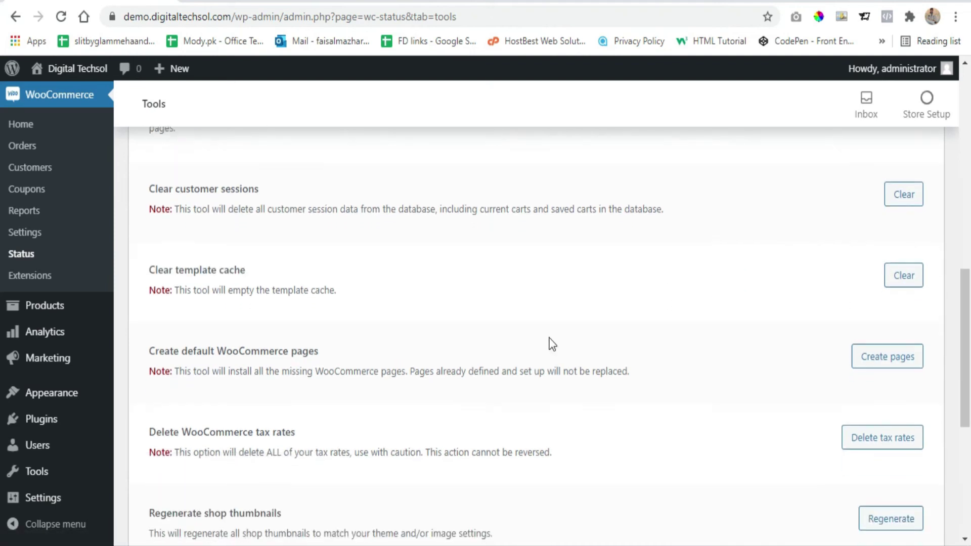
pyautogui.moveTo(146, 351); pyautogui.dragTo(326, 355)
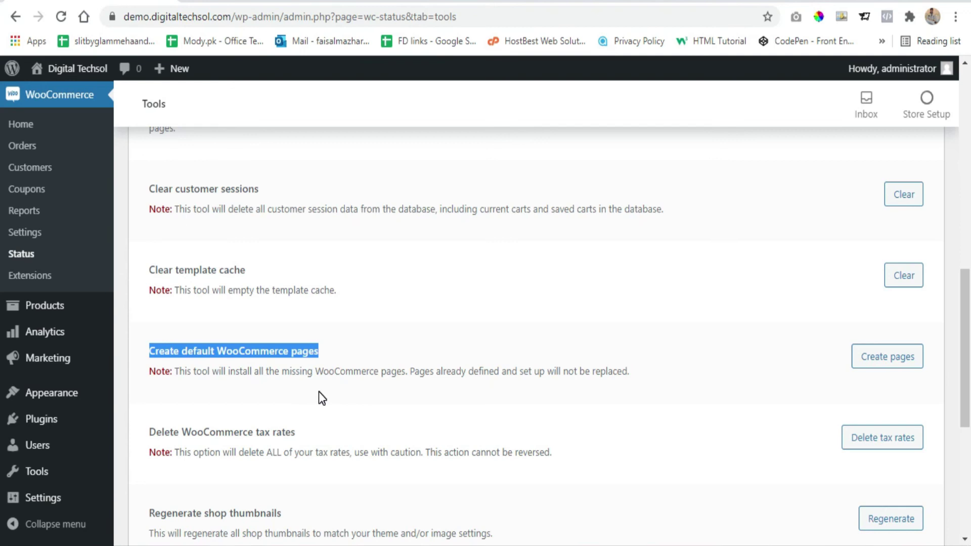
pyautogui.click(361, 384)
# Check the Delete WooCommerce tax rates tool and its caution note without running it.
pyautogui.scroll(-2, 360, 390)
pyautogui.moveTo(296, 355); pyautogui.dragTo(192, 354)
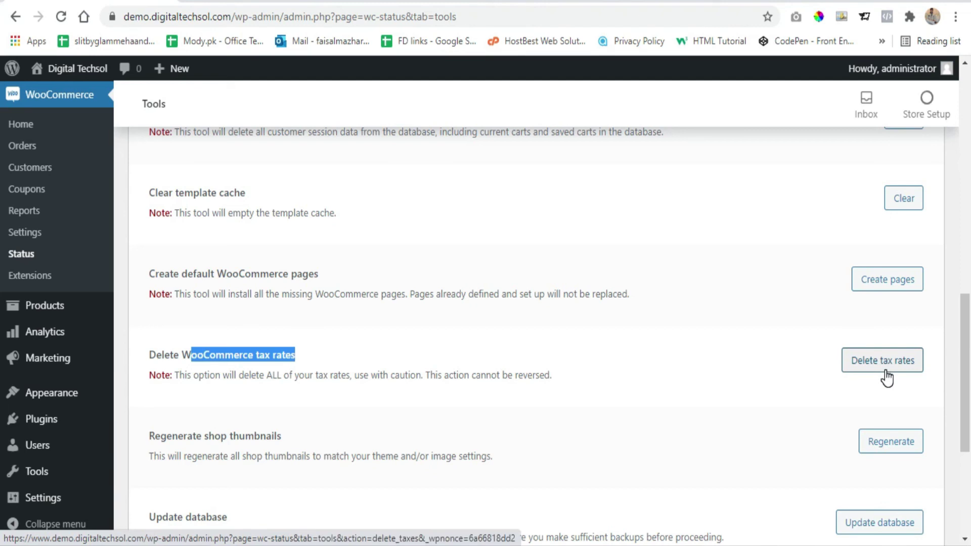
pyautogui.click(802, 373)
# Read the Regenerate shop thumbnails tool's description of how it matches thumbnails to the theme and image settings.
pyautogui.scroll(-2, 611, 289)
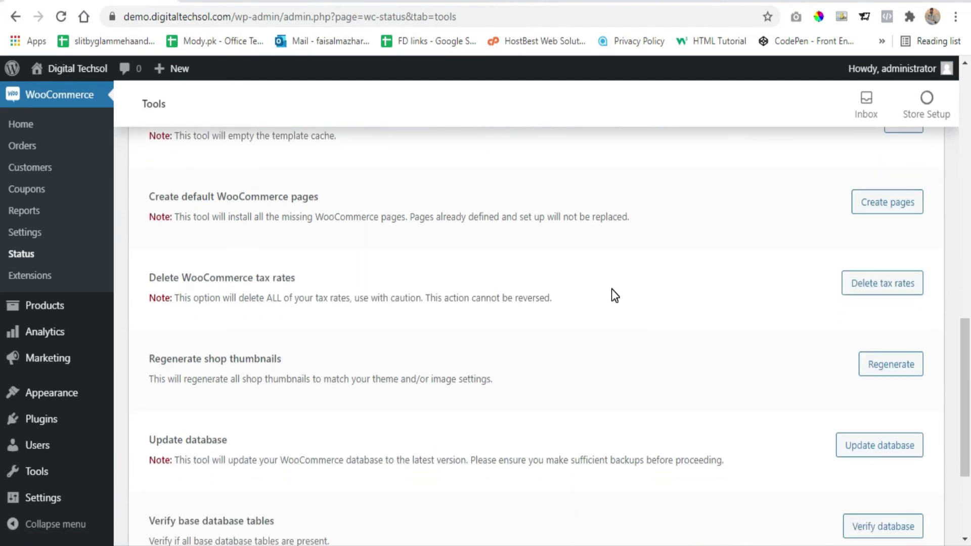
pyautogui.moveTo(149, 363); pyautogui.dragTo(291, 354)
pyautogui.click(307, 365)
pyautogui.moveTo(149, 357); pyautogui.dragTo(290, 359)
pyautogui.click(296, 354)
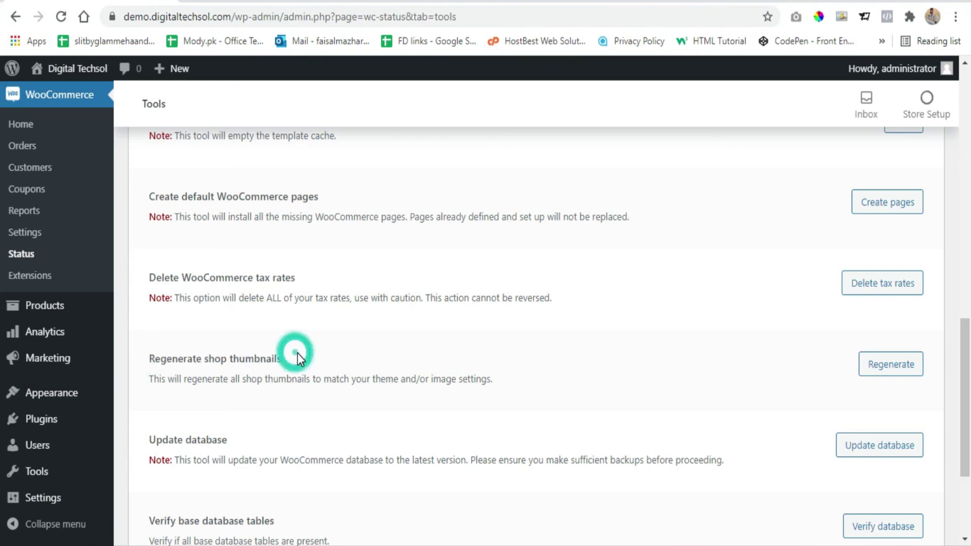
# Review the Update database and Verify base database tables tools and their descriptions.
pyautogui.scroll(-2, 286, 354)
pyautogui.moveTo(229, 362); pyautogui.dragTo(148, 363)
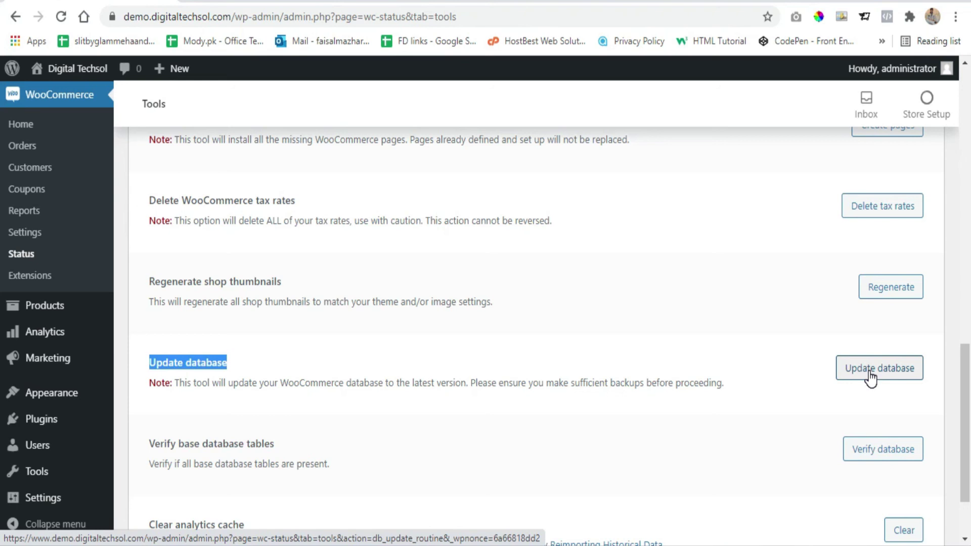
pyautogui.scroll(-2, 157, 436)
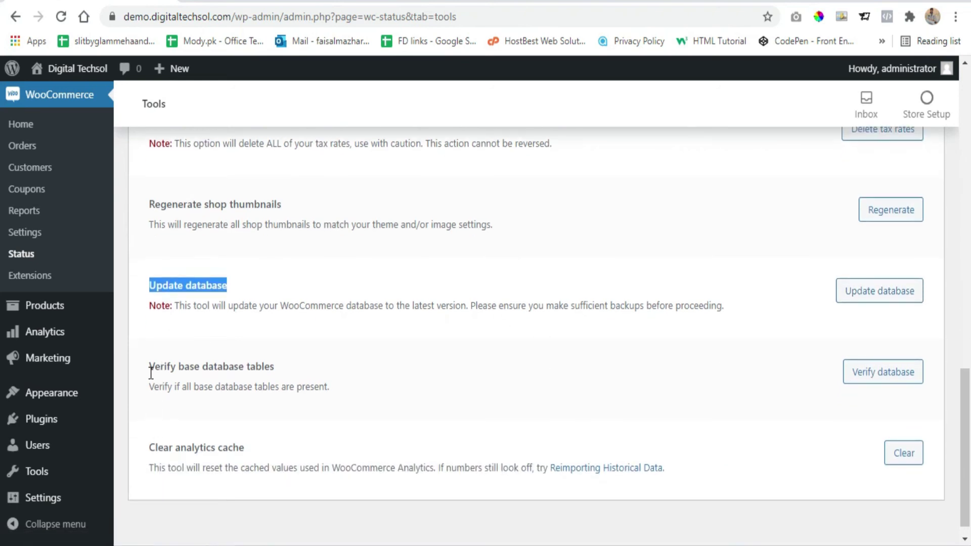
pyautogui.moveTo(149, 365)
pyautogui.mouseDown()
pyautogui.moveTo(335, 383)
pyautogui.moveTo(146, 360)
pyautogui.mouseUp()
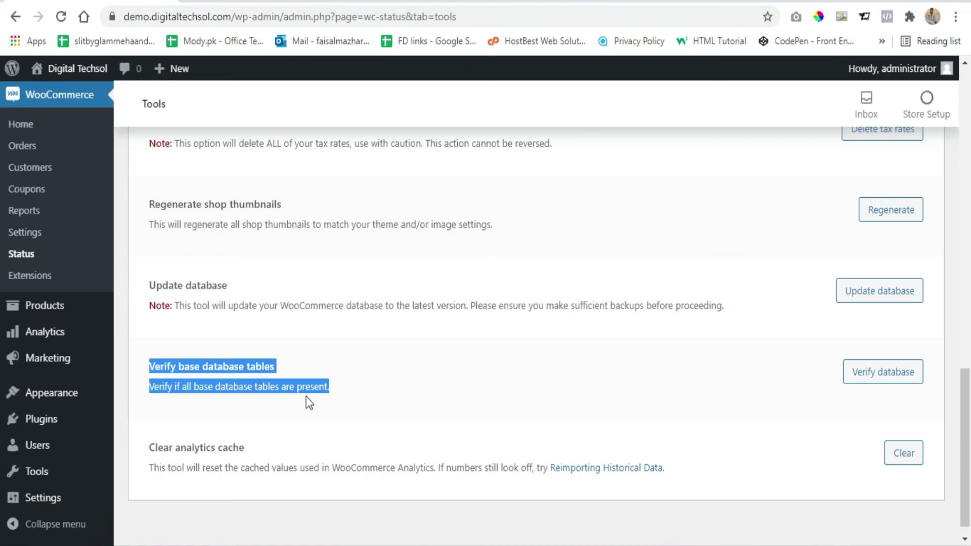
pyautogui.click(386, 386)
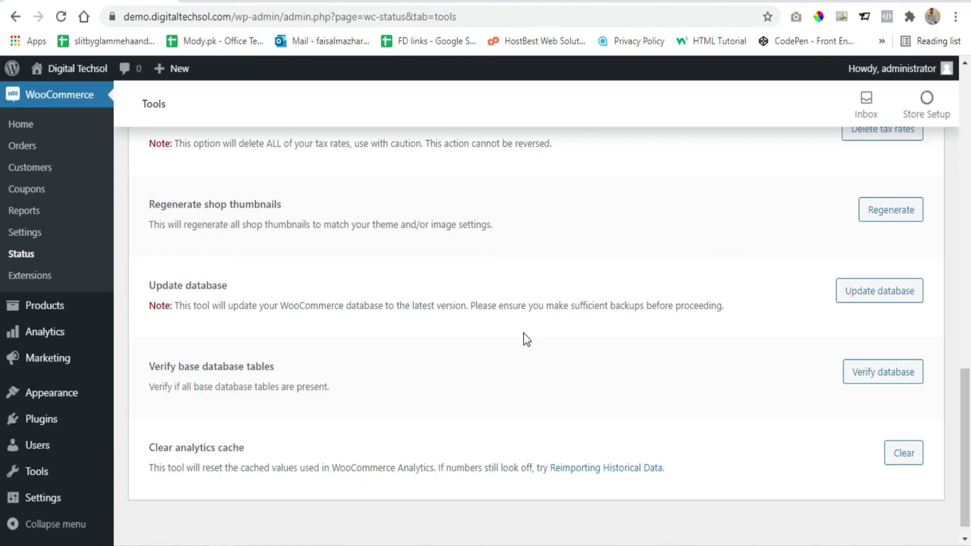
# Read the Clear analytics cache tool's description, then return to the WooCommerce transients tool at the start of the list.
pyautogui.scroll(-1, 521, 332)
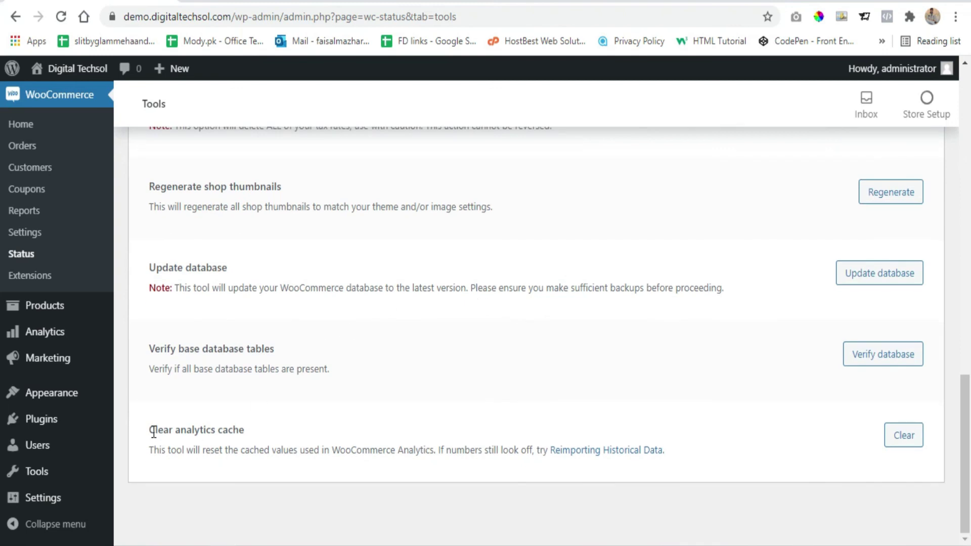
pyautogui.moveTo(150, 429); pyautogui.dragTo(241, 431)
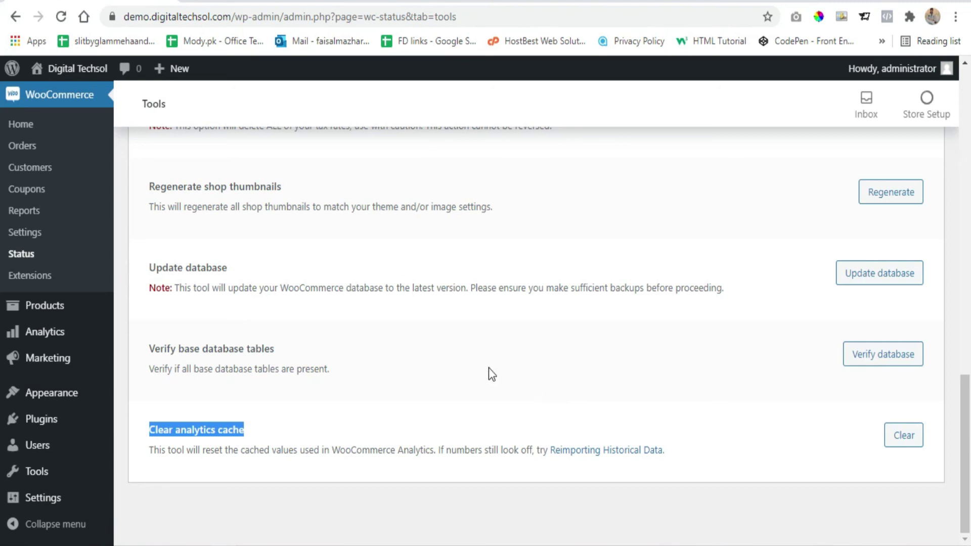
pyautogui.scroll(5, 451, 392)
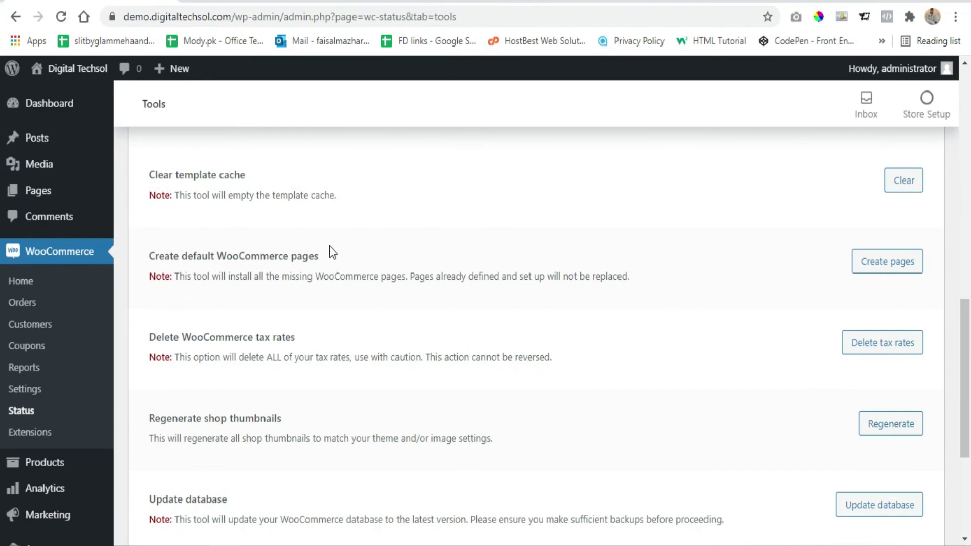
pyautogui.scroll(15, 326, 230)
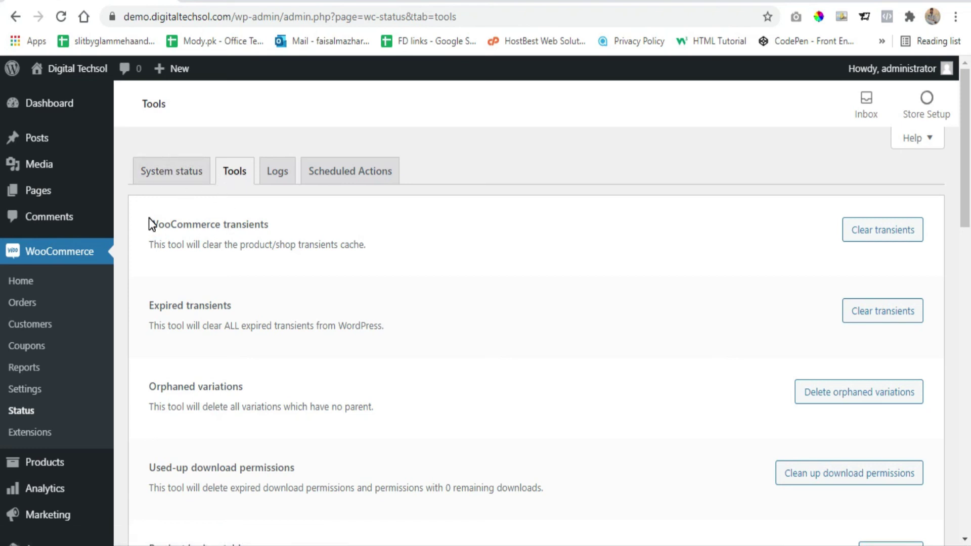
pyautogui.moveTo(150, 218); pyautogui.dragTo(274, 224)
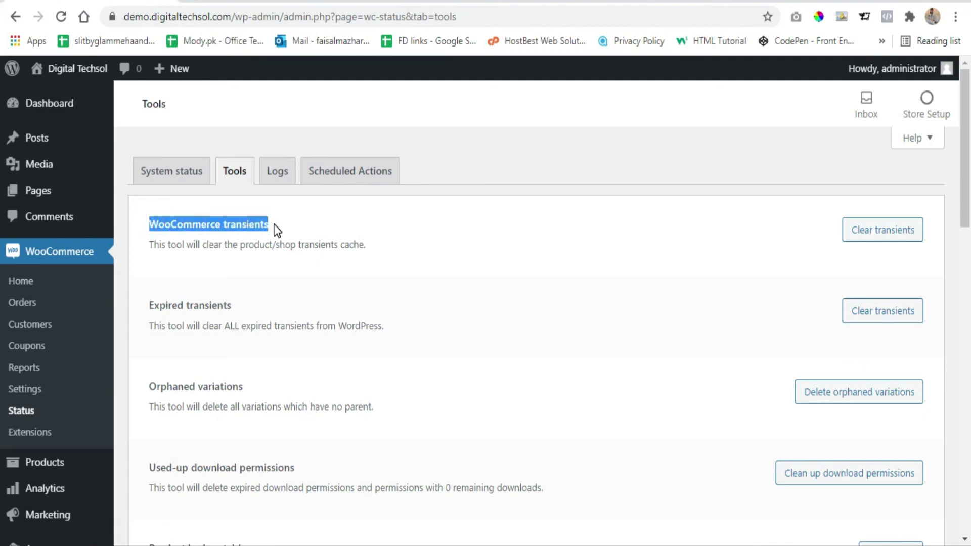
pyautogui.click(489, 294)
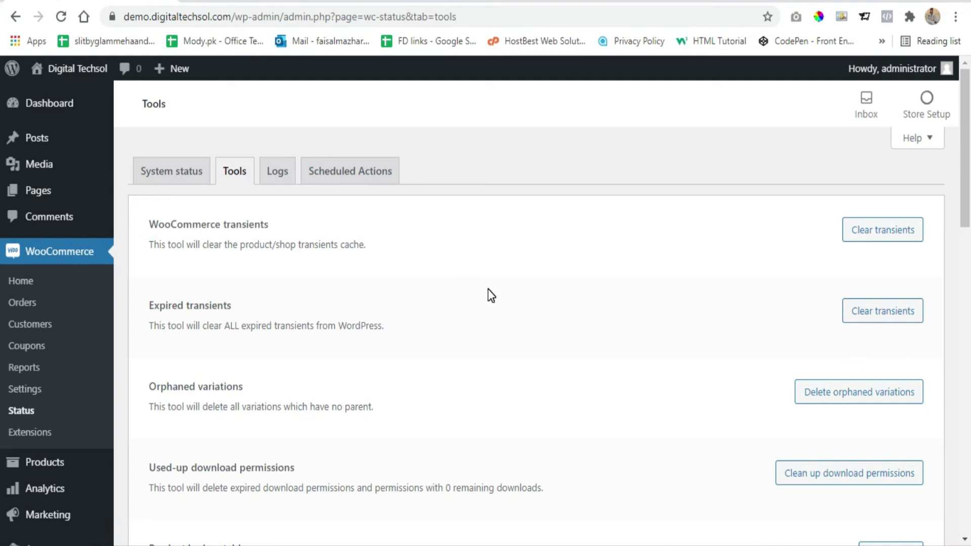